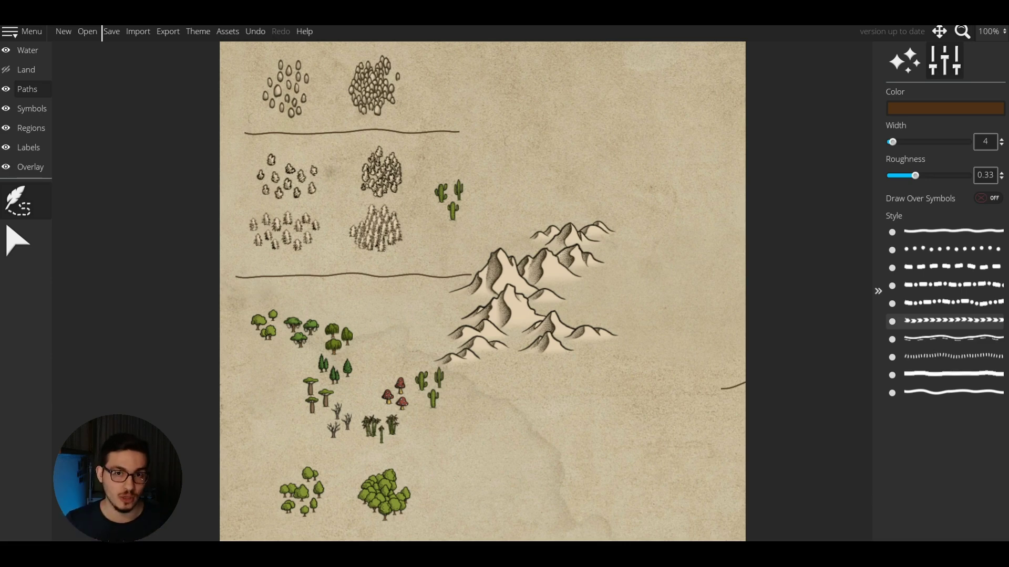
# Undo the last path stroke and switch to selecting tree symbols.
pyautogui.hotkey('ctrl', 'z')
pyautogui.scroll(3, 523, 272)
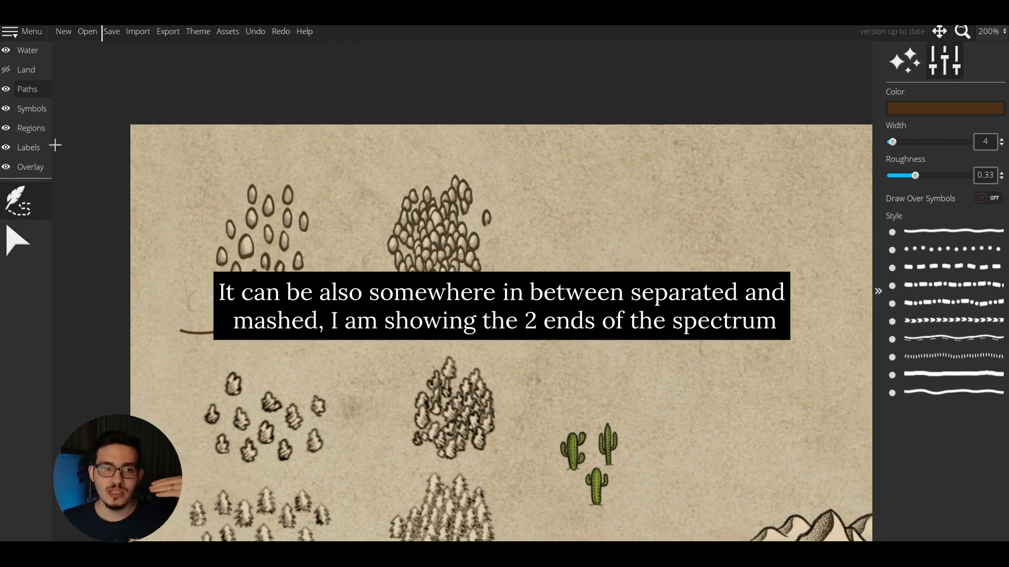
pyautogui.click(45, 109)
pyautogui.click(25, 347)
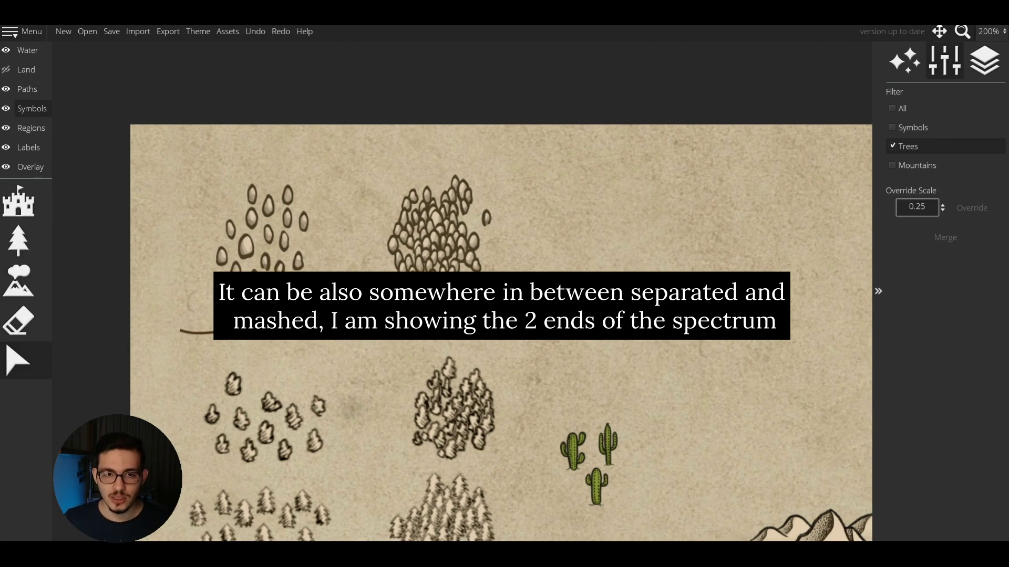
# Examine the sample tree styles by selecting the sketched round trees, the sketched pines and the upper cactus group in turn.
pyautogui.moveTo(335, 307); pyautogui.dragTo(202, 173)
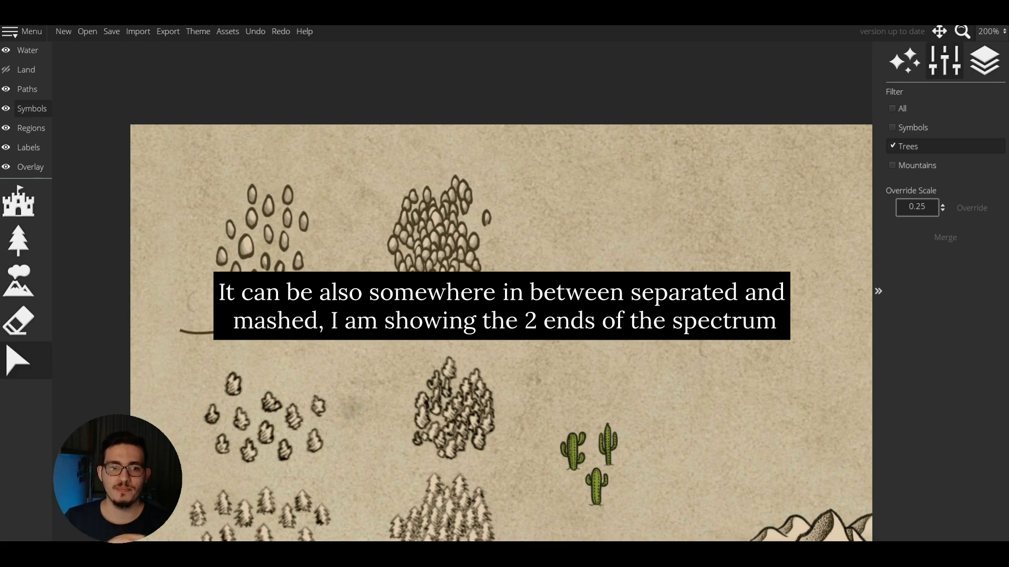
pyautogui.moveTo(342, 292); pyautogui.dragTo(360, 176)
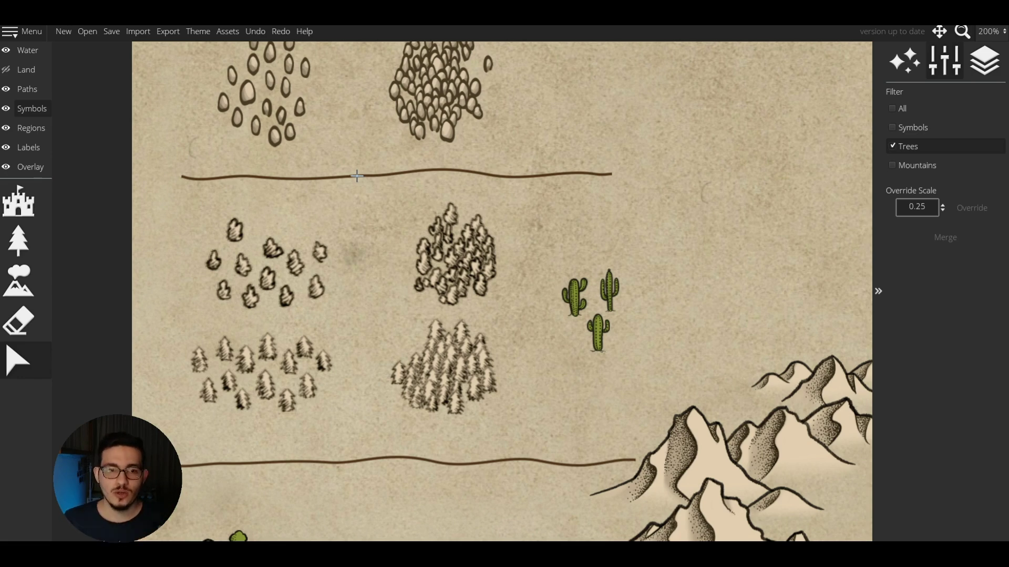
pyautogui.moveTo(192, 209); pyautogui.dragTo(508, 313)
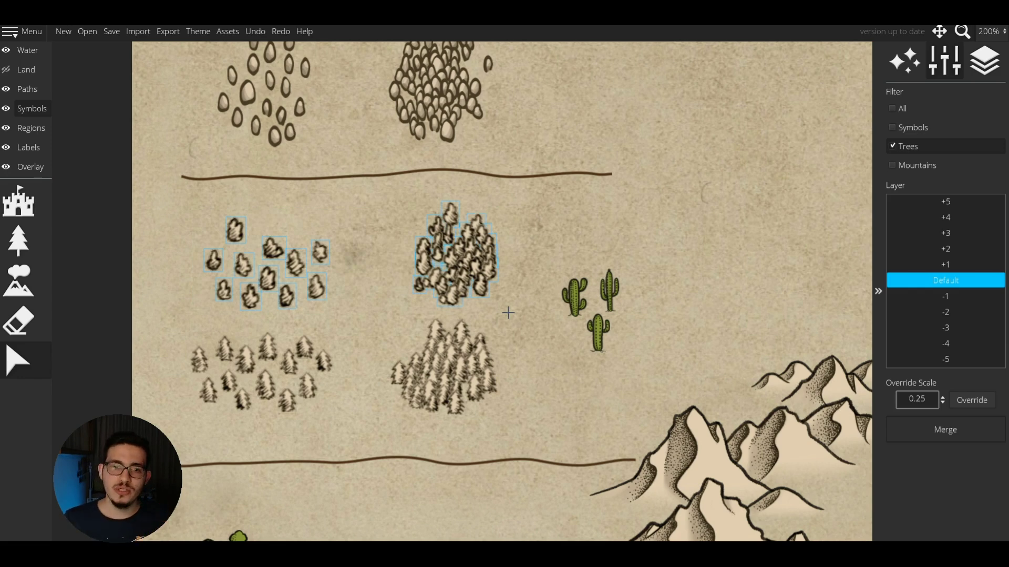
pyautogui.moveTo(537, 424); pyautogui.dragTo(174, 308)
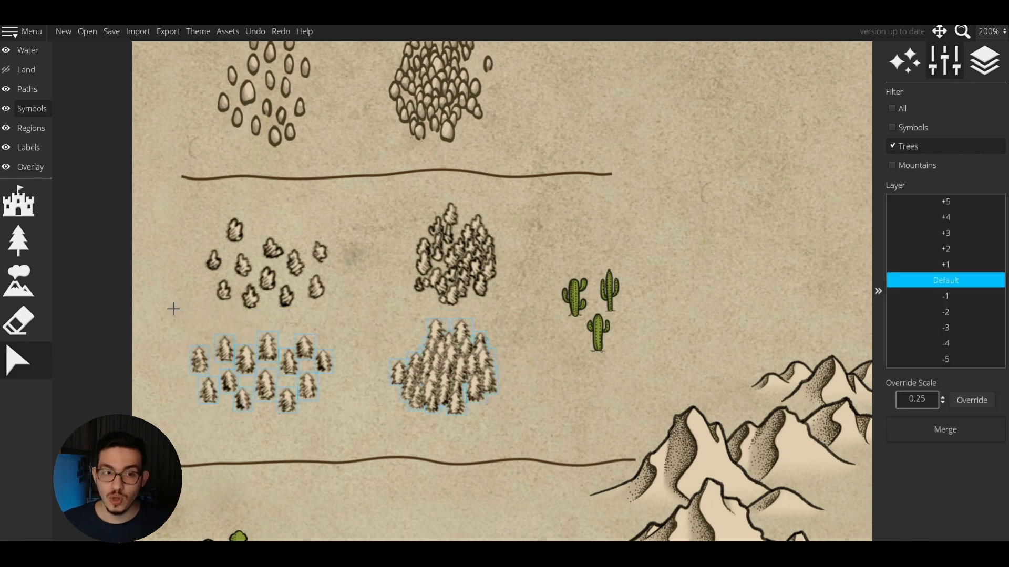
pyautogui.moveTo(557, 357); pyautogui.dragTo(659, 256)
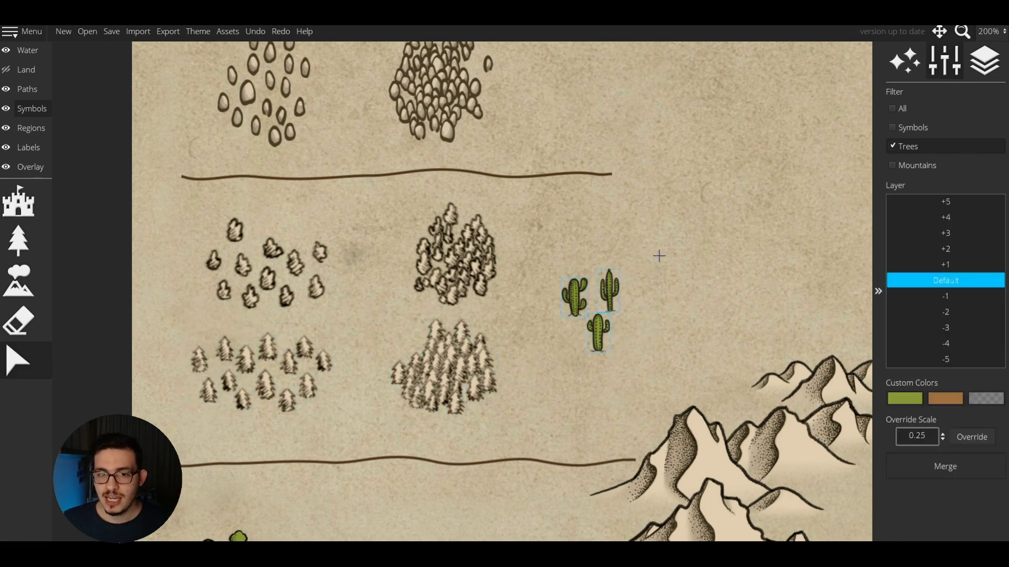
pyautogui.click(658, 256)
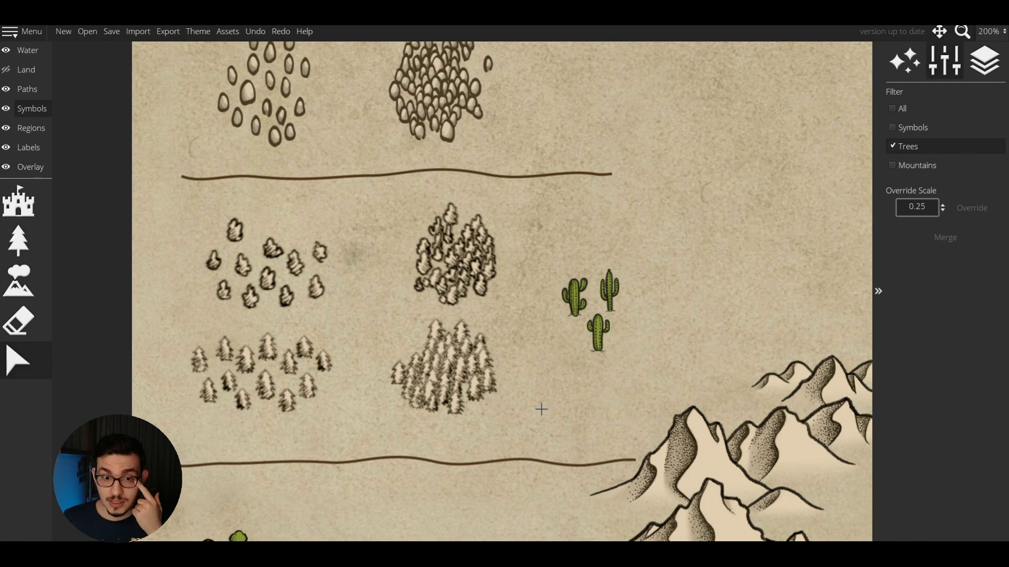
# Compare the sparse and dense layouts of the sketched trees by selecting each cluster.
pyautogui.moveTo(526, 424); pyautogui.dragTo(375, 194)
pyautogui.click(375, 194)
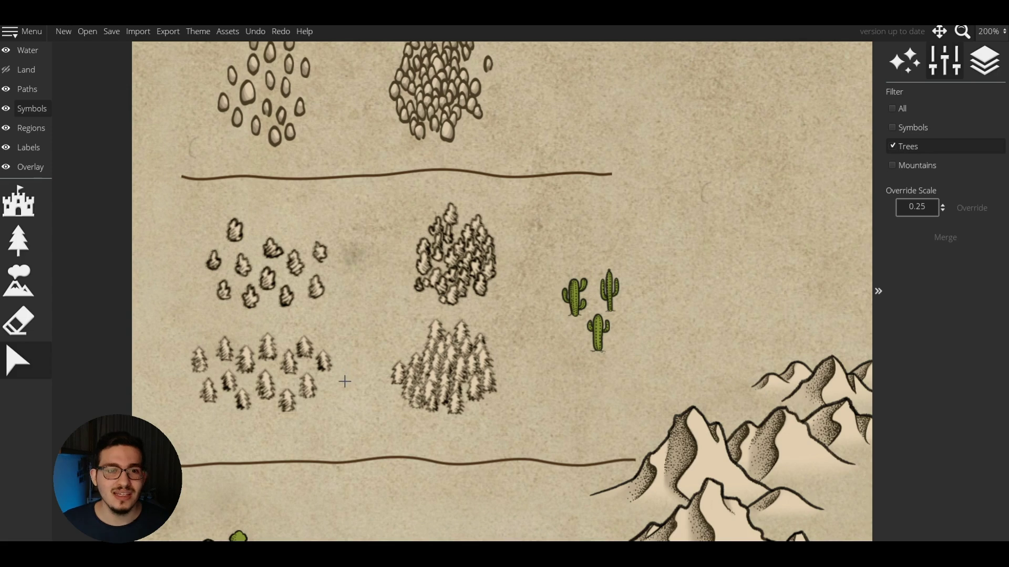
pyautogui.moveTo(345, 382); pyautogui.dragTo(188, 322)
pyautogui.click(181, 314)
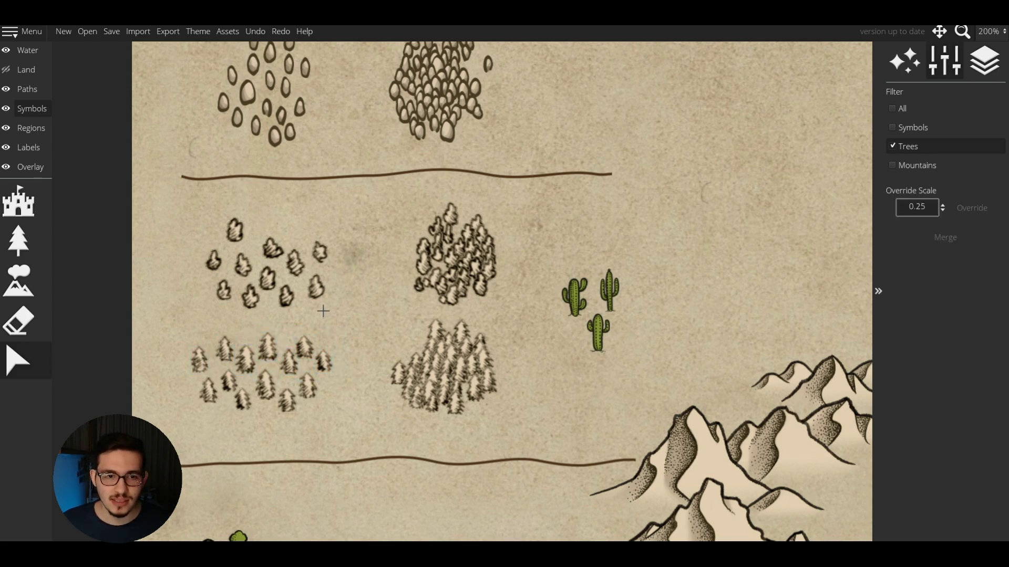
pyautogui.moveTo(388, 433); pyautogui.dragTo(519, 325)
pyautogui.click(528, 332)
# Try moving parts of the two dense sketched tree clusters beside the upper cacti, and undo both moves.
pyautogui.click(427, 274)
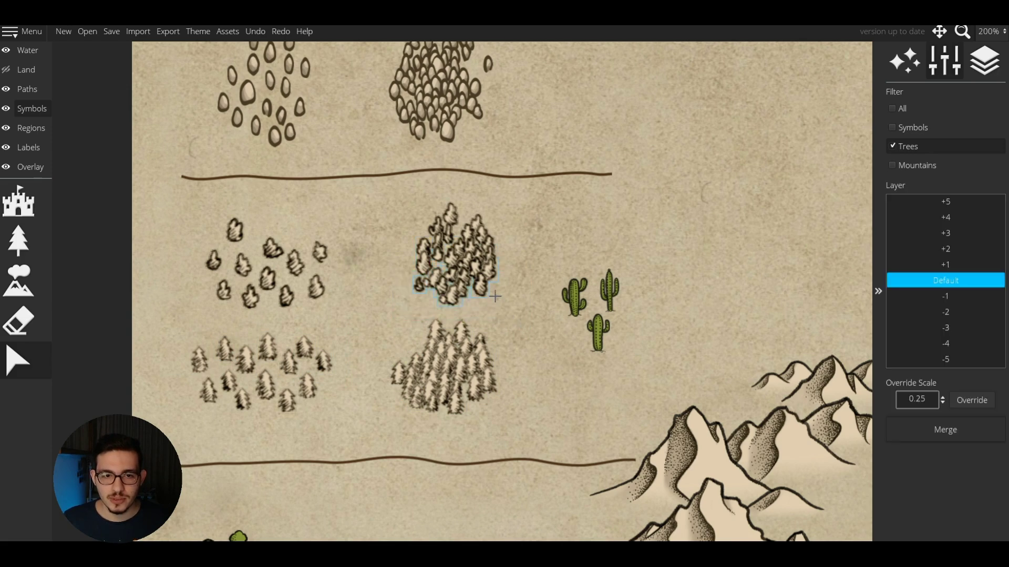
pyautogui.moveTo(526, 282); pyautogui.dragTo(678, 242)
pyautogui.click(671, 318)
pyautogui.moveTo(557, 402); pyautogui.dragTo(668, 282)
pyautogui.click(743, 317)
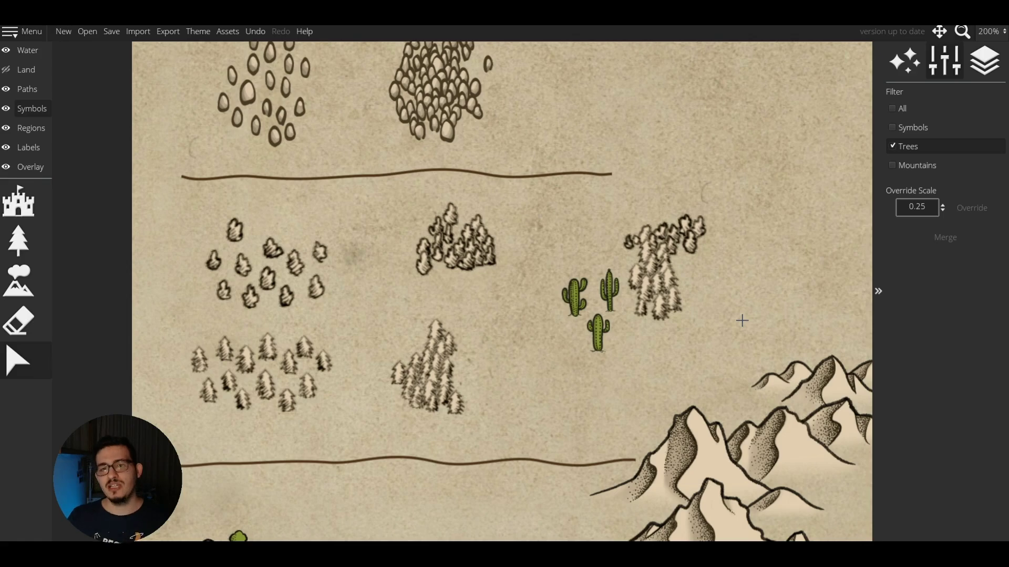
pyautogui.hotkey('ctrl', 'z')
pyautogui.hotkey('ctrl', 'z')
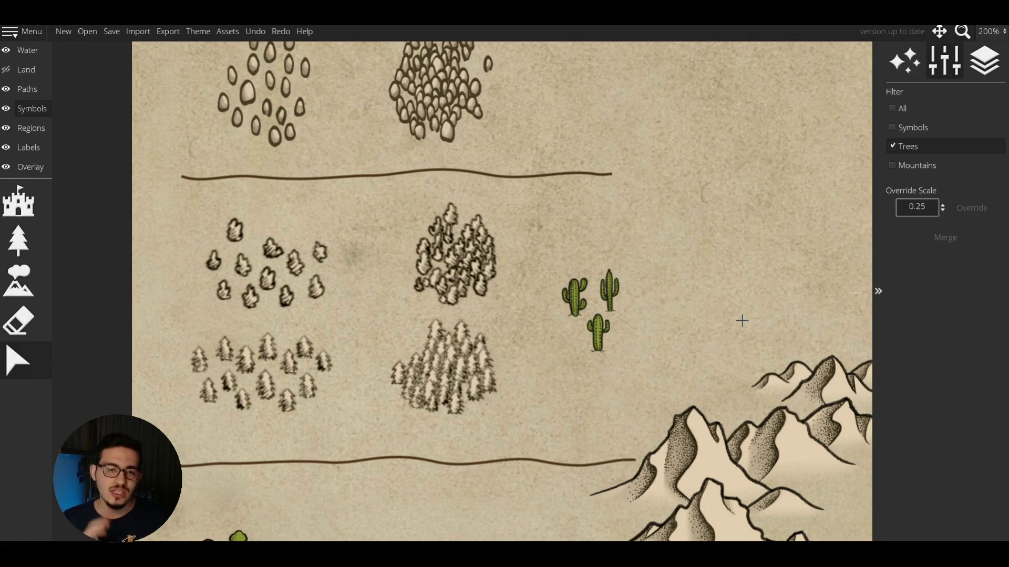
# Examine the coloured tree groups below the second dividing line, from leafy trees and willows to dead trees, bamboo, mushrooms and cacti.
pyautogui.scroll(-2, 682, 299)
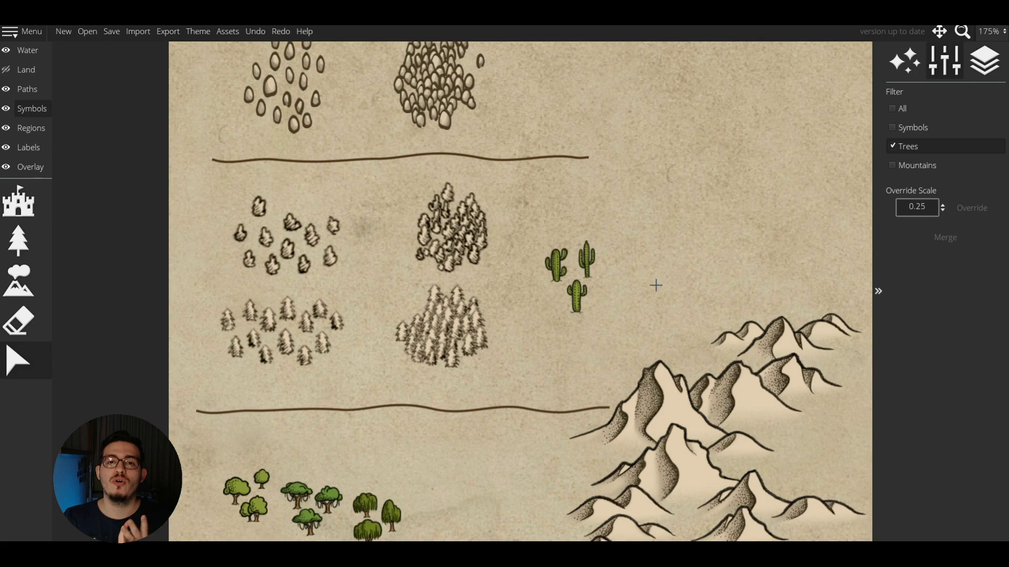
pyautogui.moveTo(359, 383); pyautogui.dragTo(197, 192)
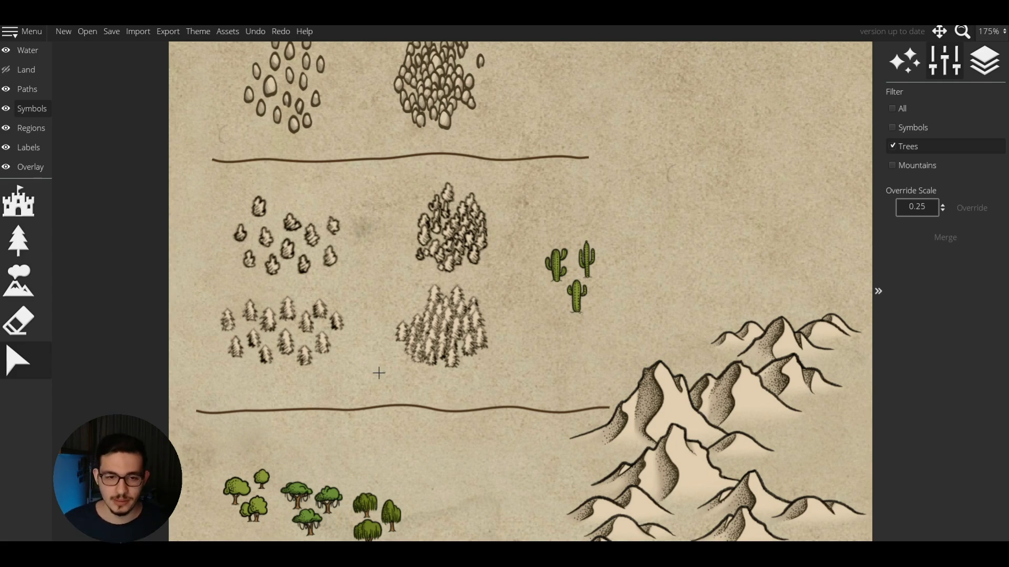
pyautogui.moveTo(373, 426); pyautogui.dragTo(375, 182)
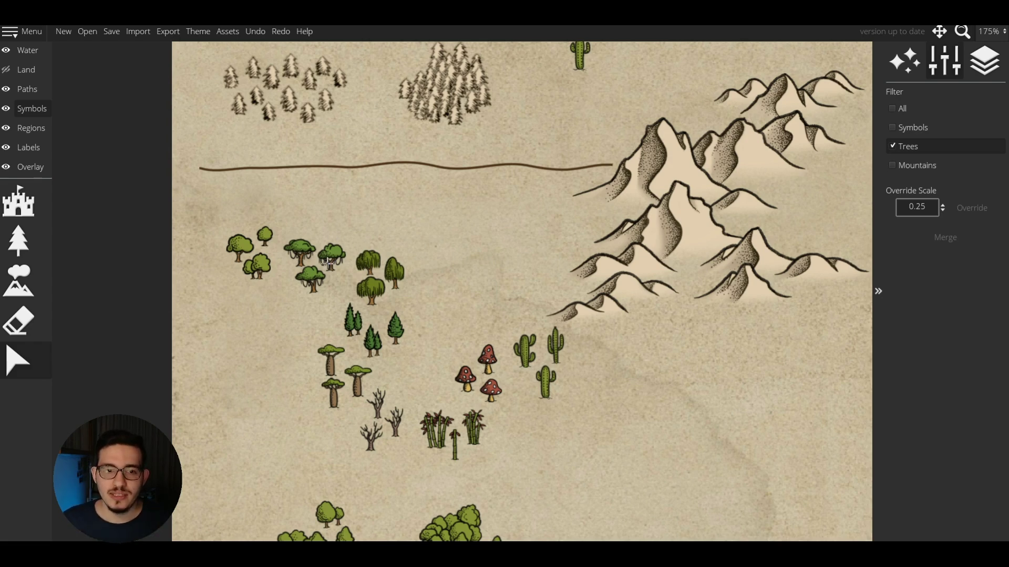
pyautogui.scroll(3, 344, 278)
pyautogui.moveTo(355, 316); pyautogui.dragTo(239, 188)
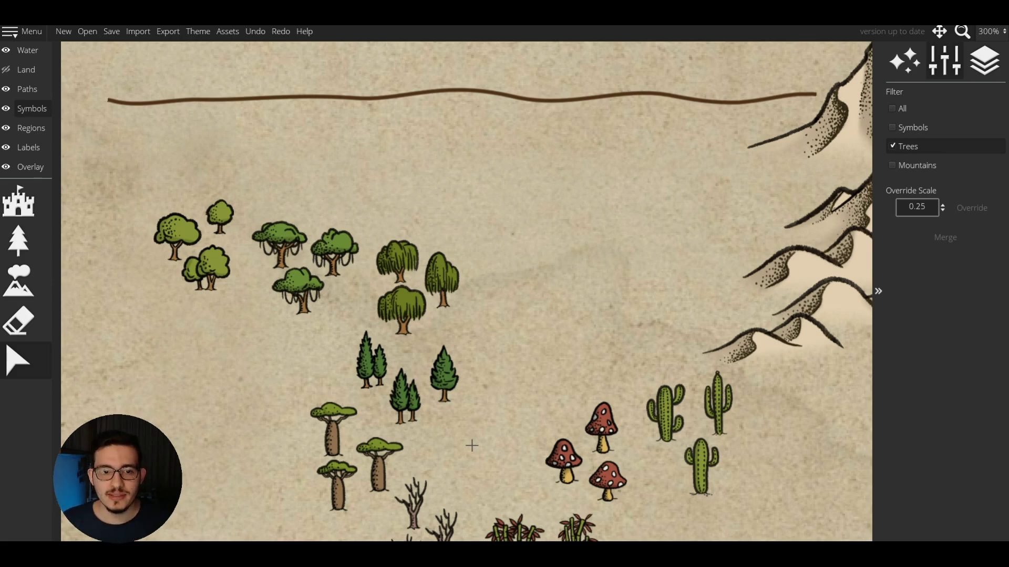
pyautogui.scroll(-1, 465, 443)
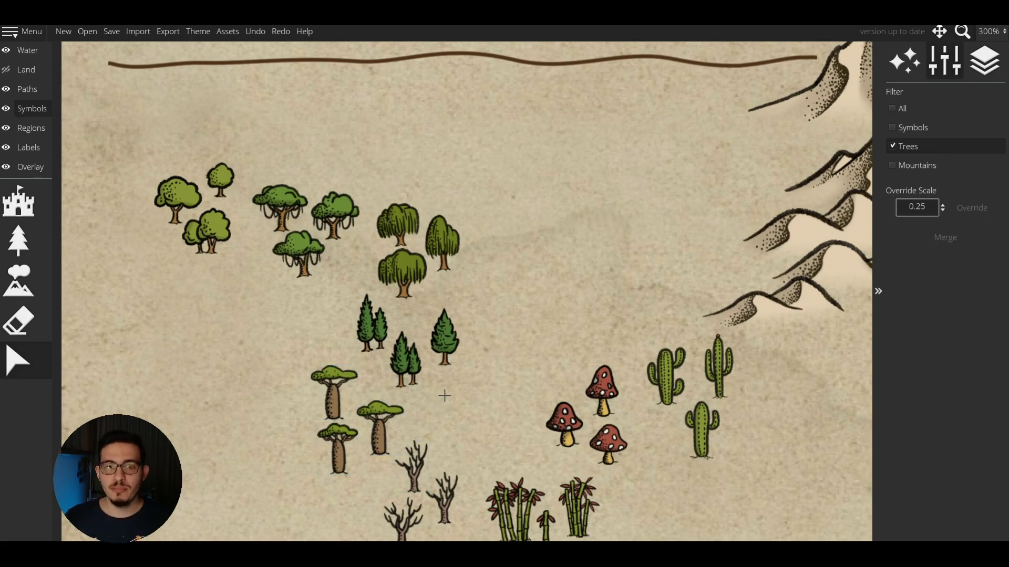
pyautogui.scroll(-1, 444, 396)
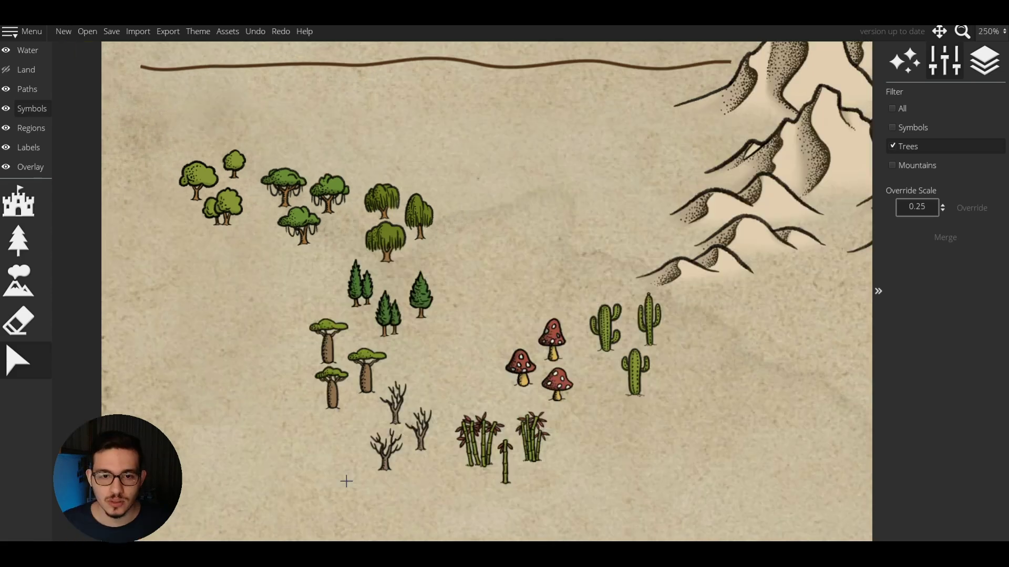
pyautogui.moveTo(456, 502); pyautogui.dragTo(601, 416)
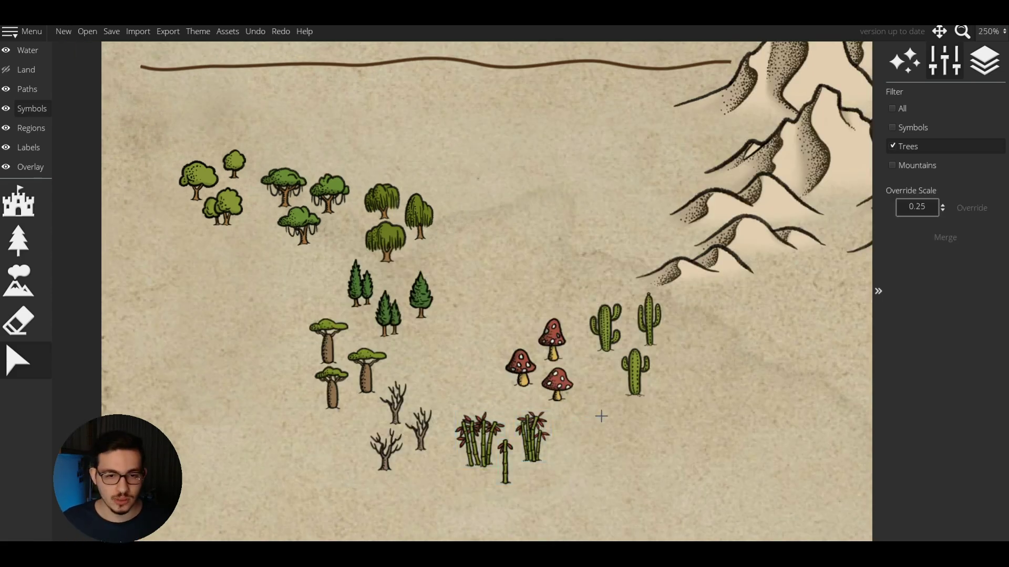
pyautogui.scroll(-2, 601, 417)
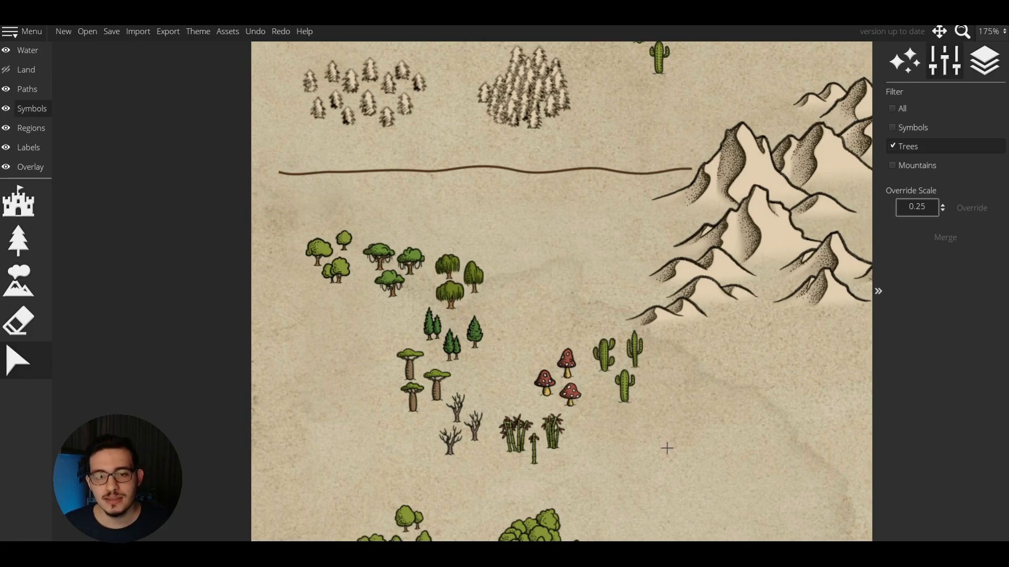
# Compare the scattered and densely packed green tree clusters near the map's southern edge by selecting each one.
pyautogui.moveTo(670, 455); pyautogui.dragTo(284, 138)
pyautogui.click(288, 206)
pyautogui.moveTo(266, 291); pyautogui.dragTo(252, 203)
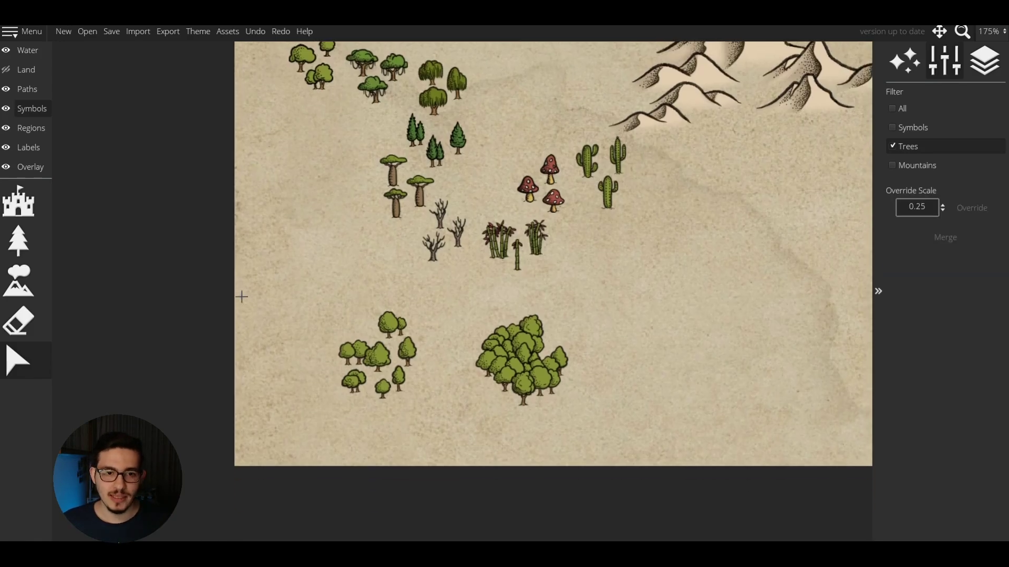
pyautogui.moveTo(262, 285); pyautogui.dragTo(613, 420)
pyautogui.moveTo(430, 402); pyautogui.dragTo(322, 309)
pyautogui.moveTo(443, 308); pyautogui.dragTo(679, 434)
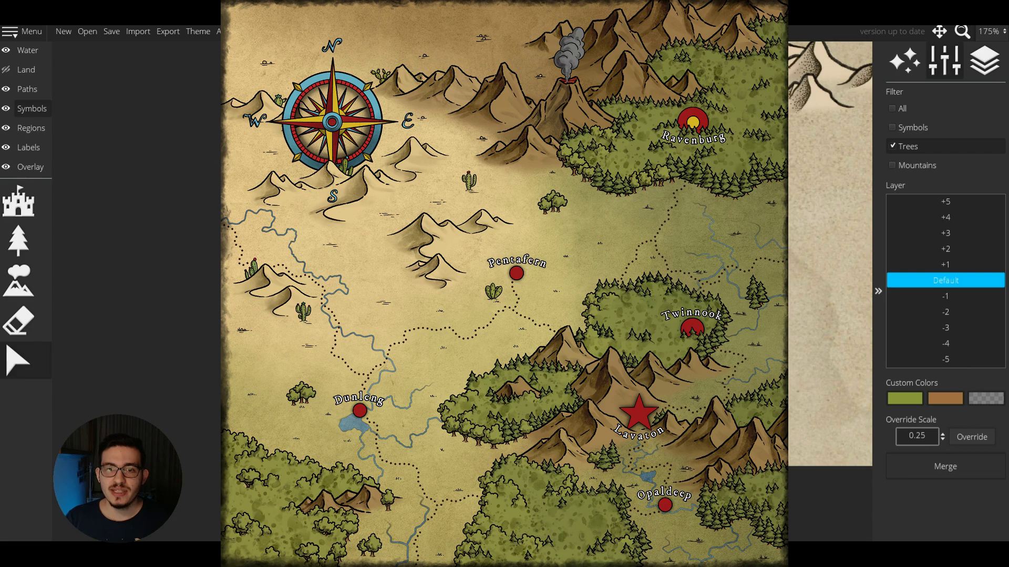
pyautogui.press('Escape')
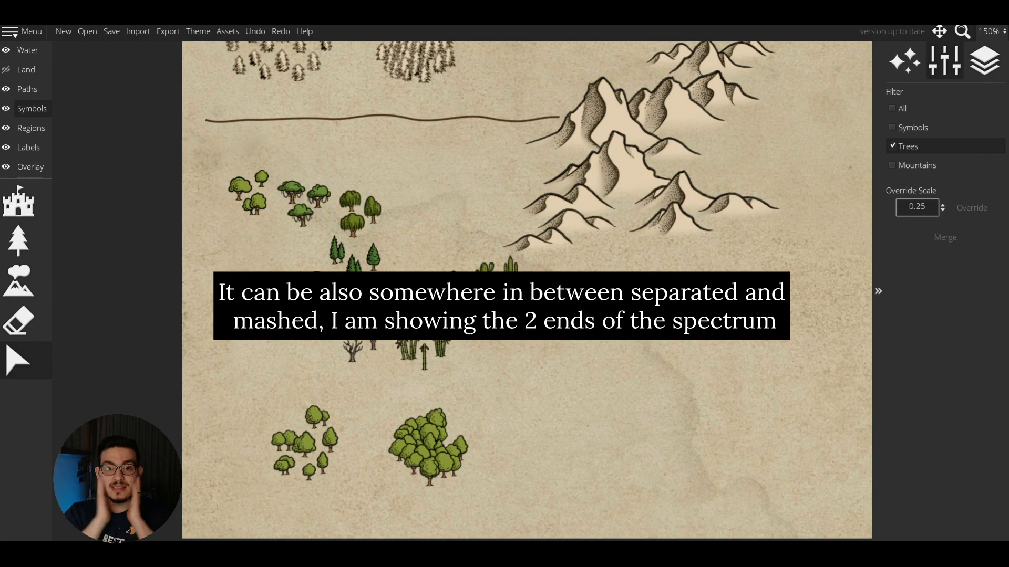
# Delete all the sample tree symbols from the map, keeping the mountains.
pyautogui.moveTo(476, 198); pyautogui.dragTo(480, 466)
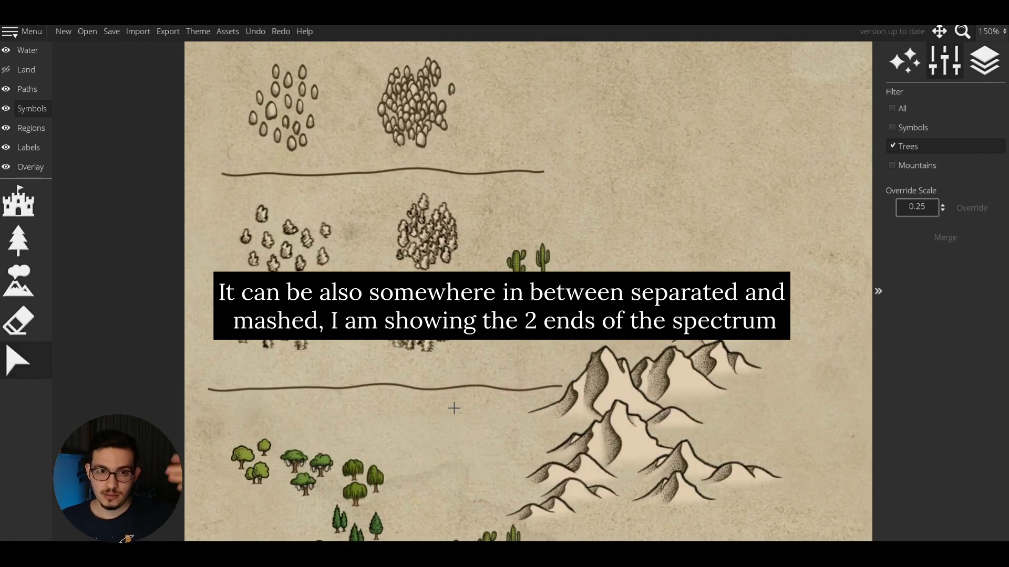
pyautogui.moveTo(464, 383); pyautogui.dragTo(471, 312)
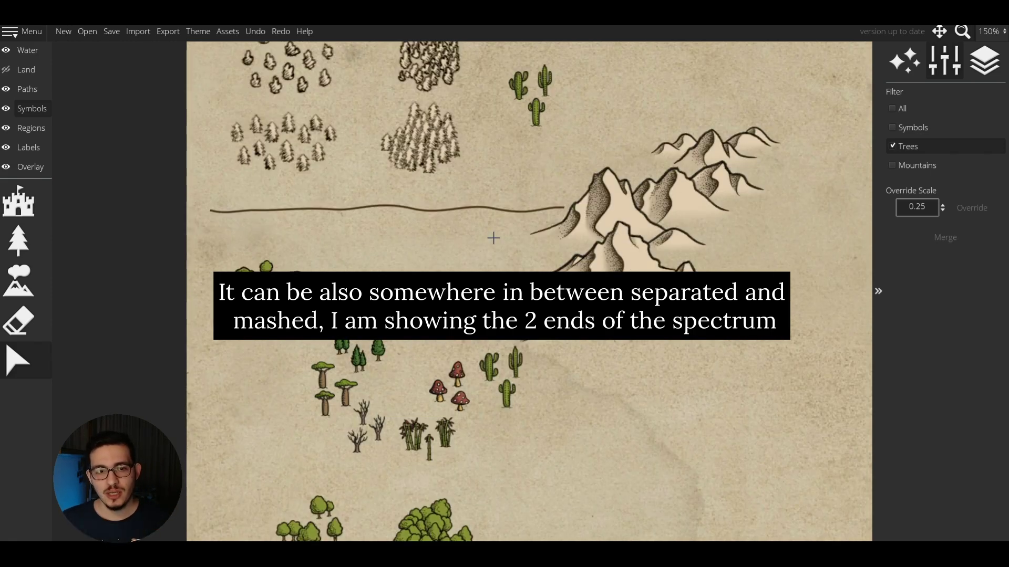
pyautogui.scroll(-2, 493, 236)
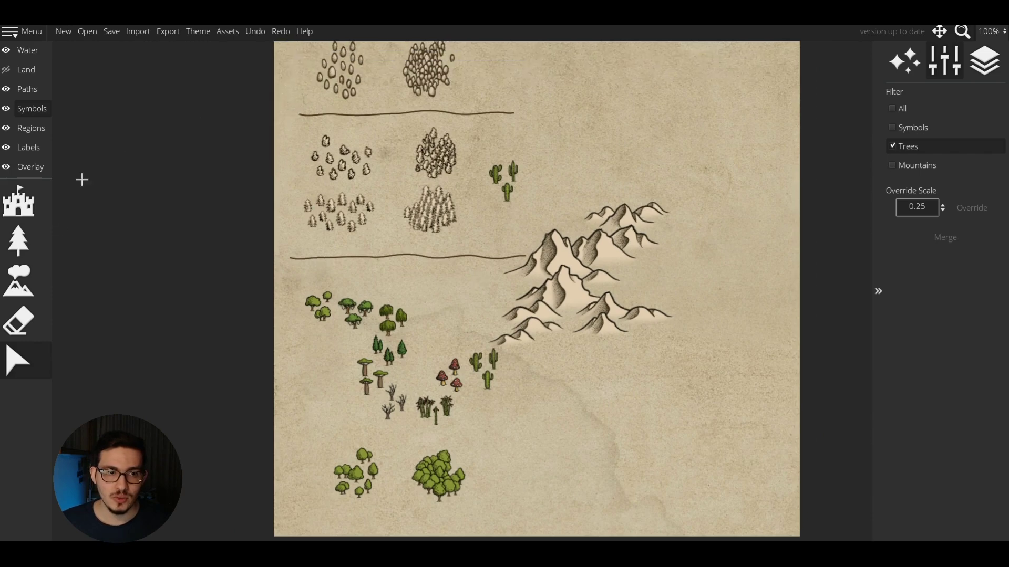
pyautogui.scroll(-1, 427, 254)
pyautogui.moveTo(318, 446); pyautogui.dragTo(580, 83)
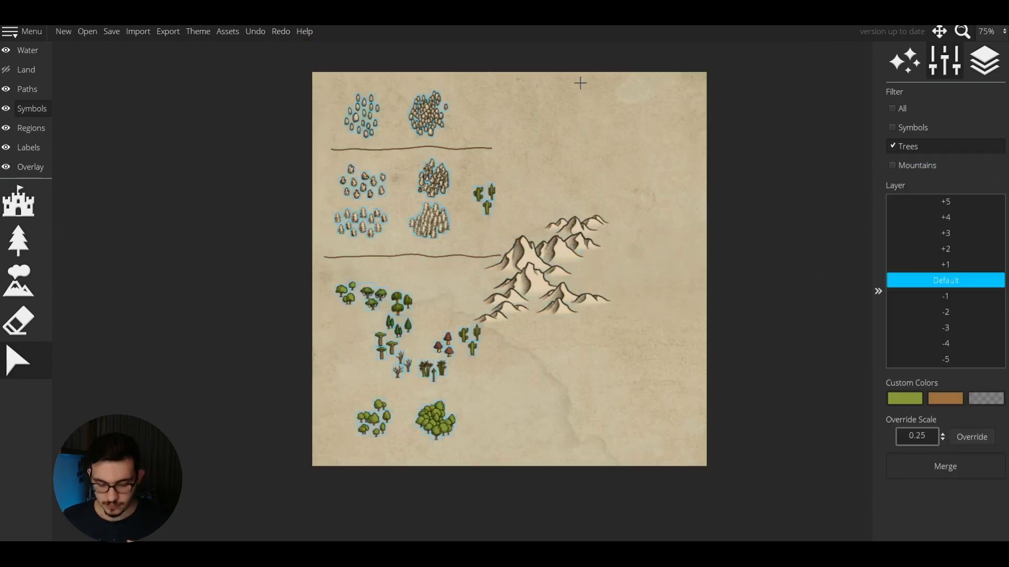
pyautogui.press('Delete')
# Delete the two horizontal dividing paths from the map.
pyautogui.click(27, 89)
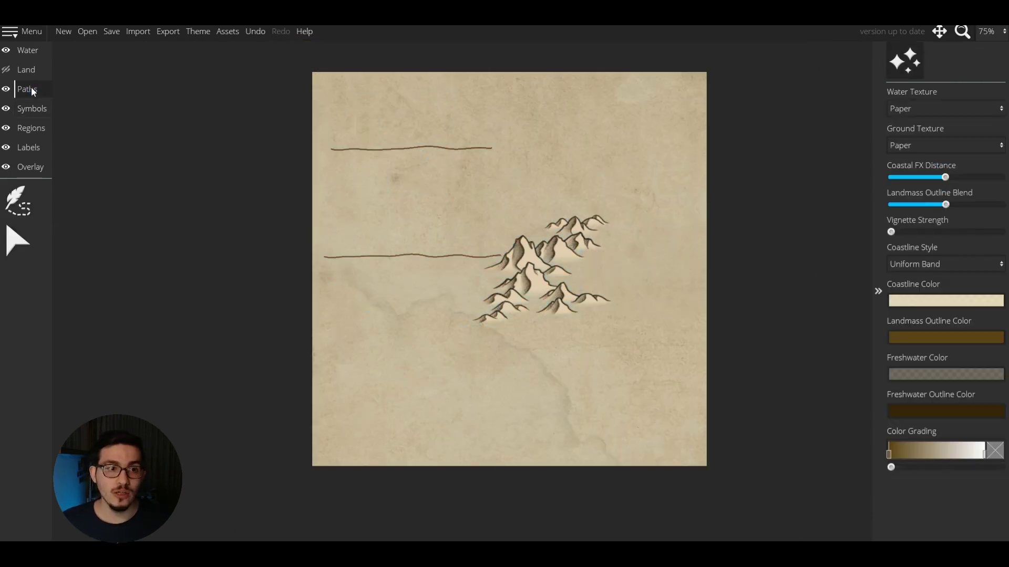
pyautogui.click(21, 241)
pyautogui.click(350, 149)
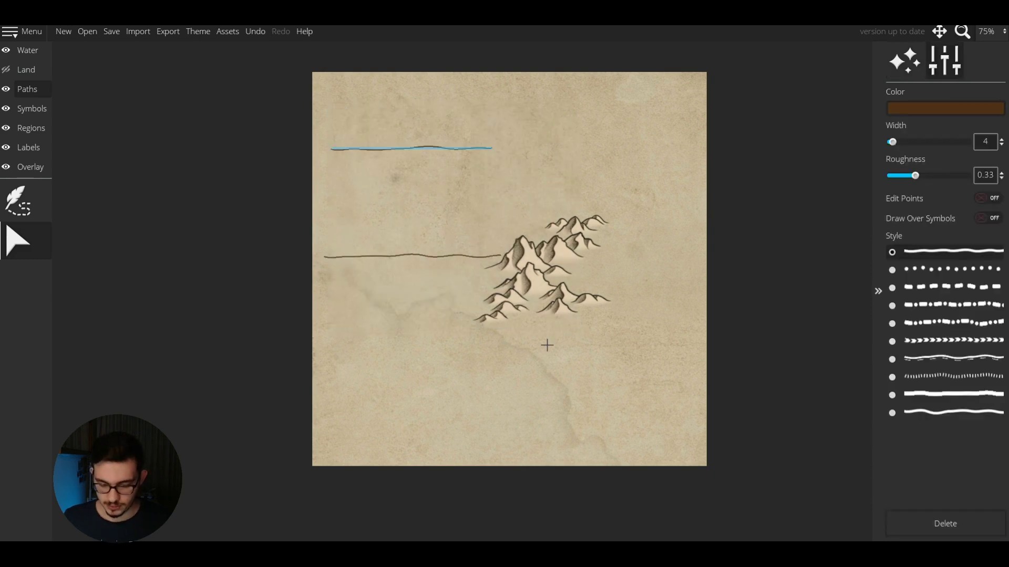
pyautogui.press('Delete')
pyautogui.click(388, 256)
pyautogui.press('Delete')
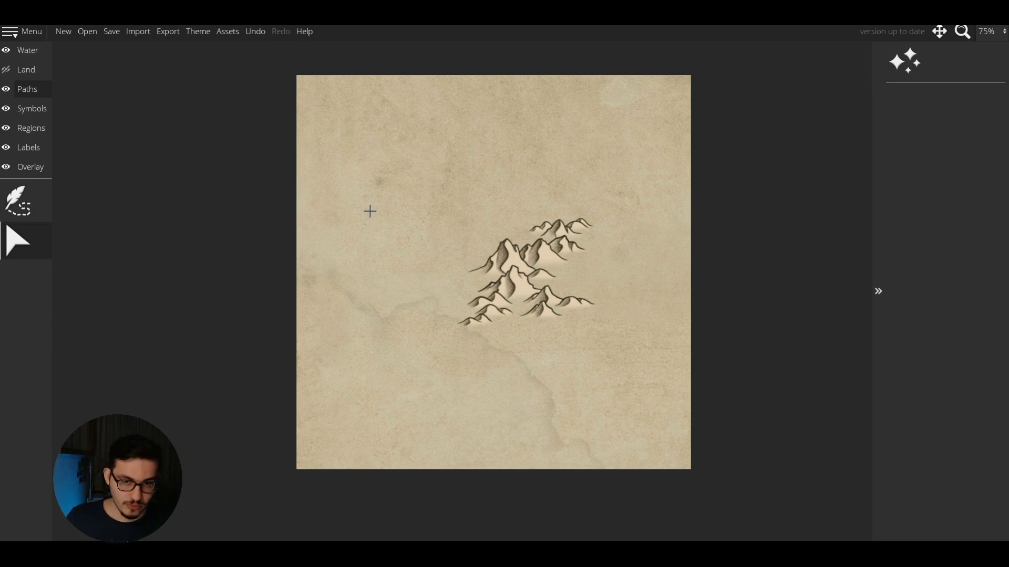
# Make the hidden Land layer visible.
pyautogui.moveTo(374, 209); pyautogui.dragTo(334, 230)
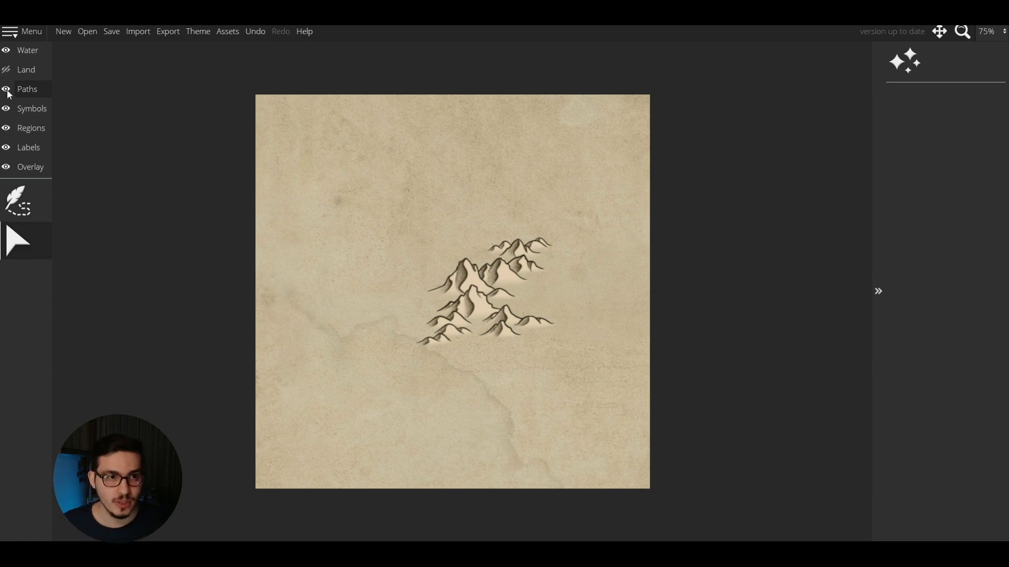
pyautogui.click(6, 70)
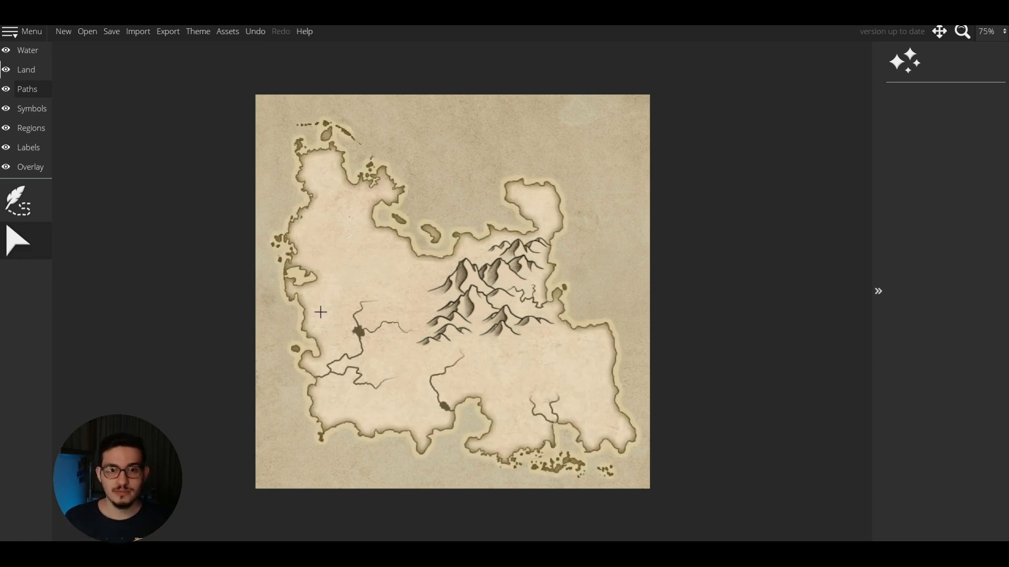
# Try spraying tree symbols at scale 95 over the northwestern plain and the western coast.
pyautogui.press('4')
pyautogui.scroll(1, 444, 330)
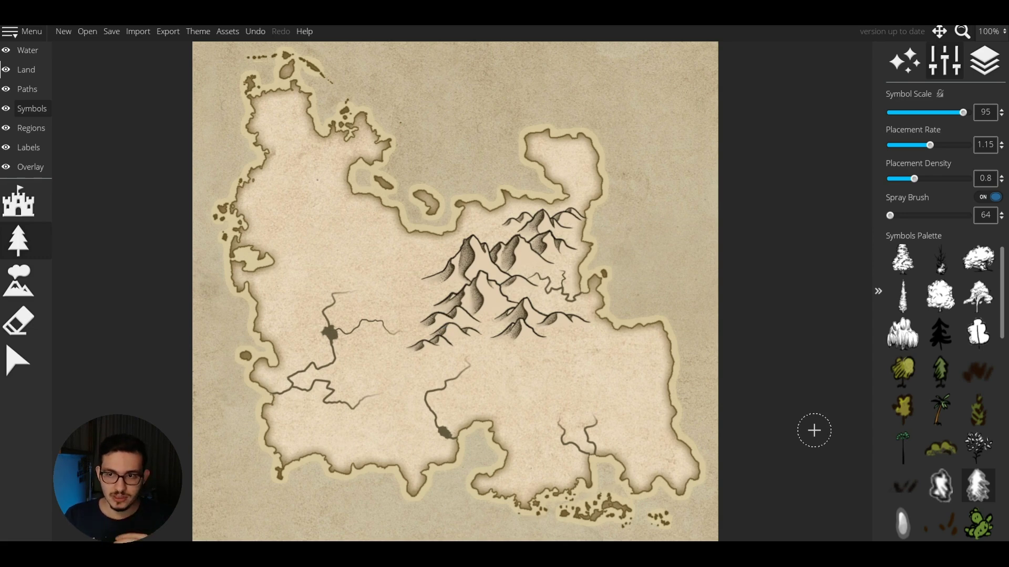
pyautogui.scroll(-1, 932, 477)
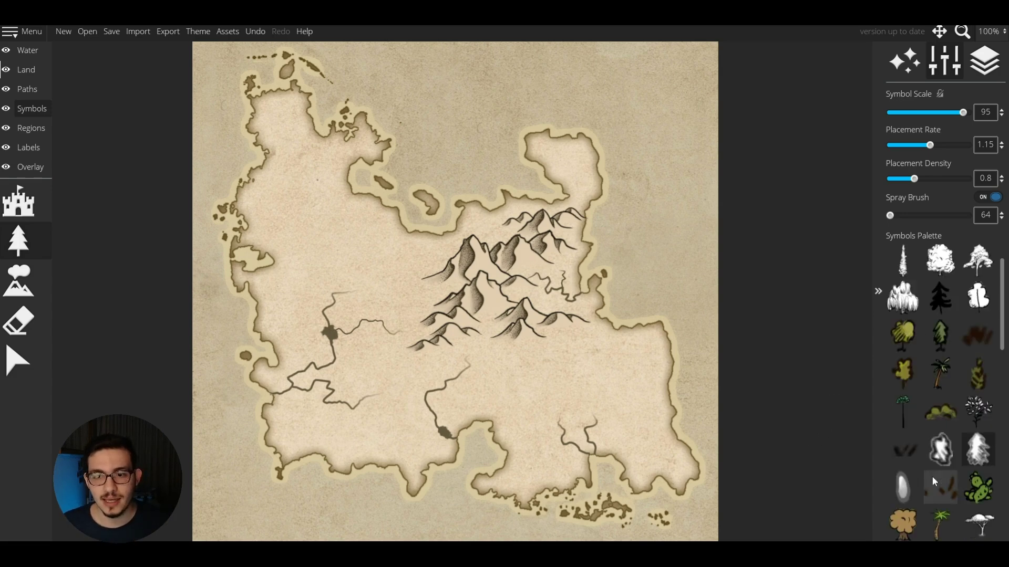
pyautogui.moveTo(308, 157); pyautogui.dragTo(314, 206)
pyautogui.click(264, 303)
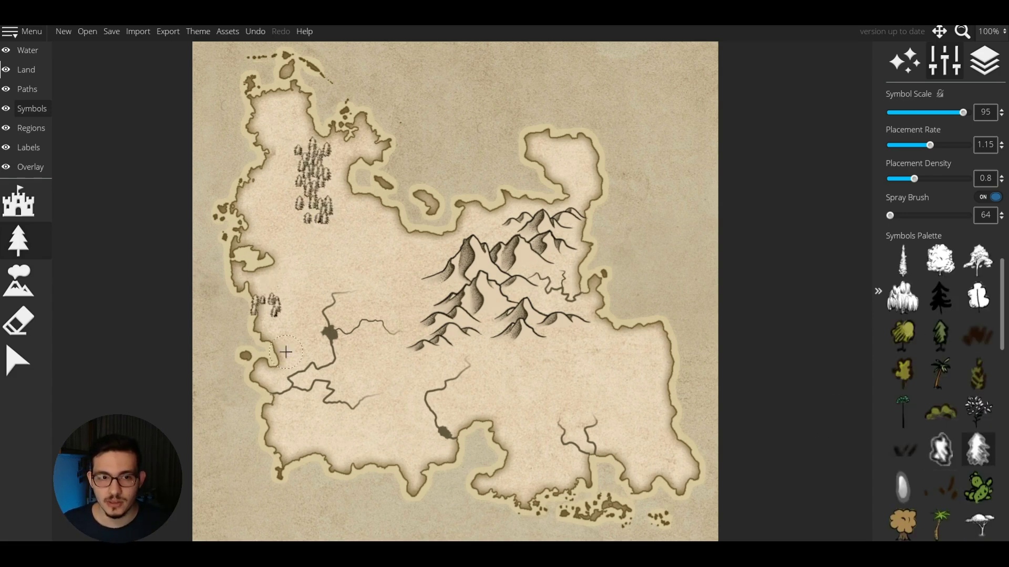
pyautogui.hotkey('ctrl', 'z')
pyautogui.hotkey('ctrl', 'z')
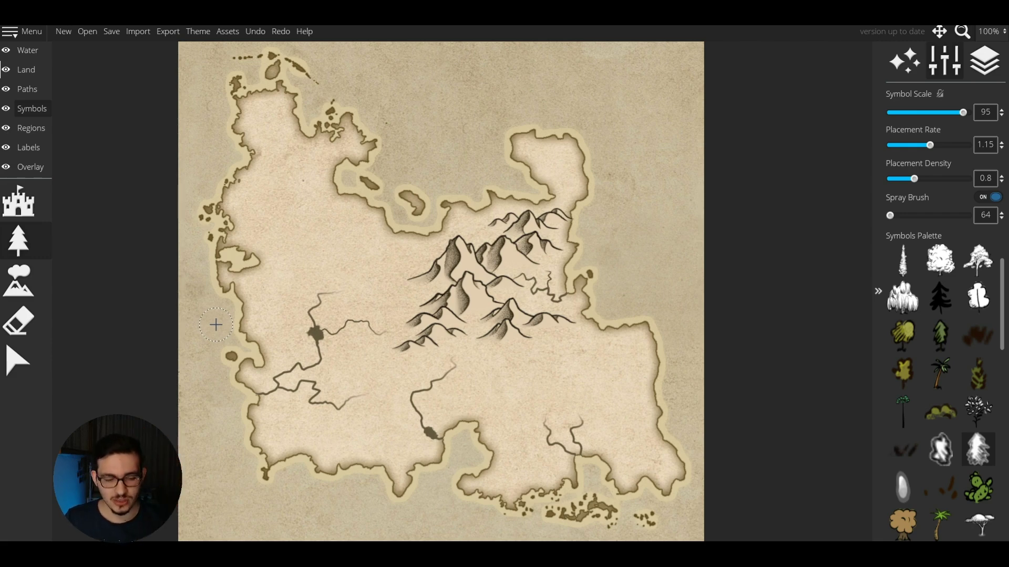
# Spray a small cluster of round green trees at symbol scale 25 on the plain south of the mountains.
pyautogui.scroll(1, 527, 378)
pyautogui.scroll(-5, 548, 384)
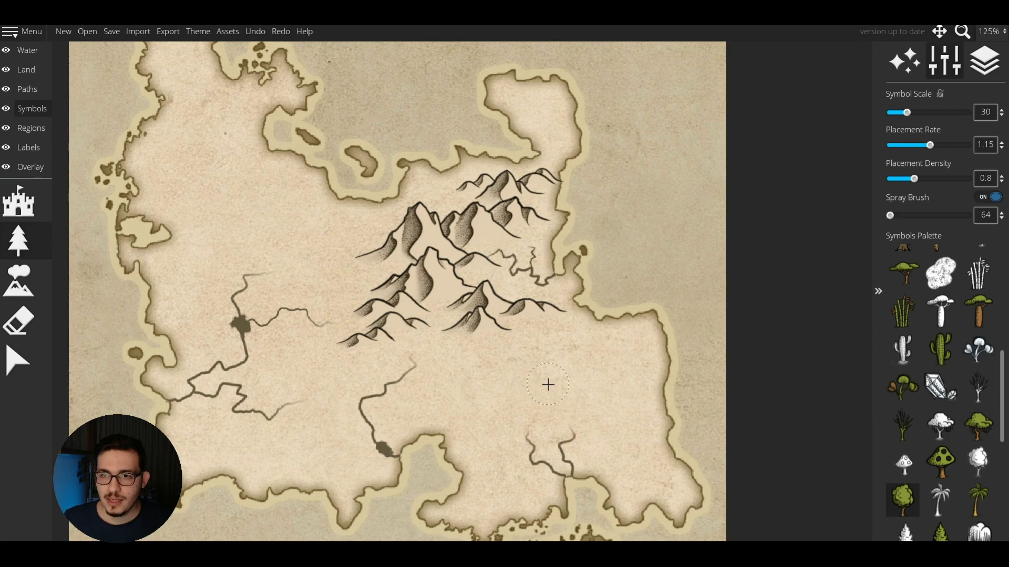
pyautogui.scroll(-1, 548, 384)
pyautogui.scroll(2, 578, 457)
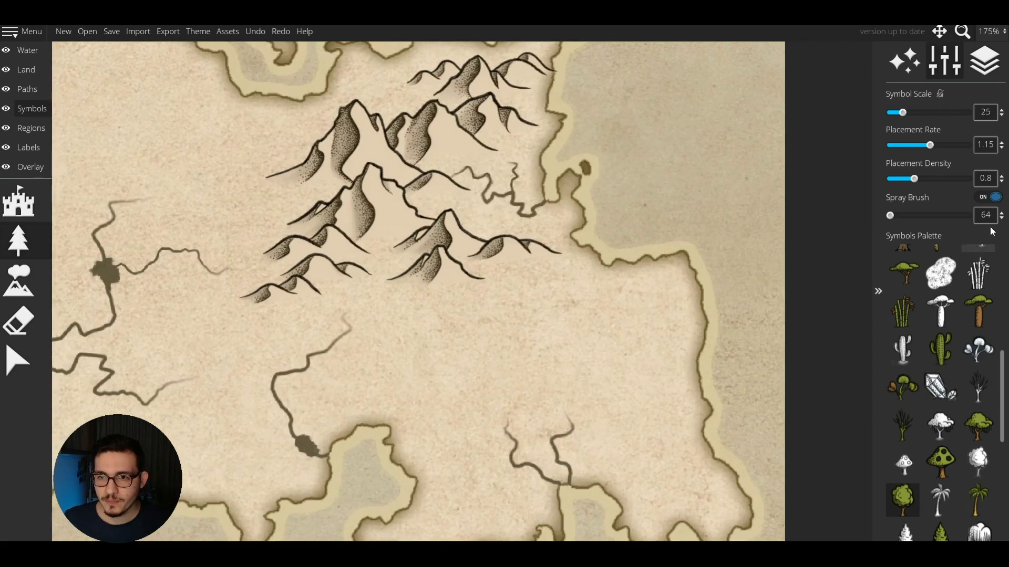
pyautogui.scroll(-1, 990, 236)
pyautogui.scroll(1, 988, 242)
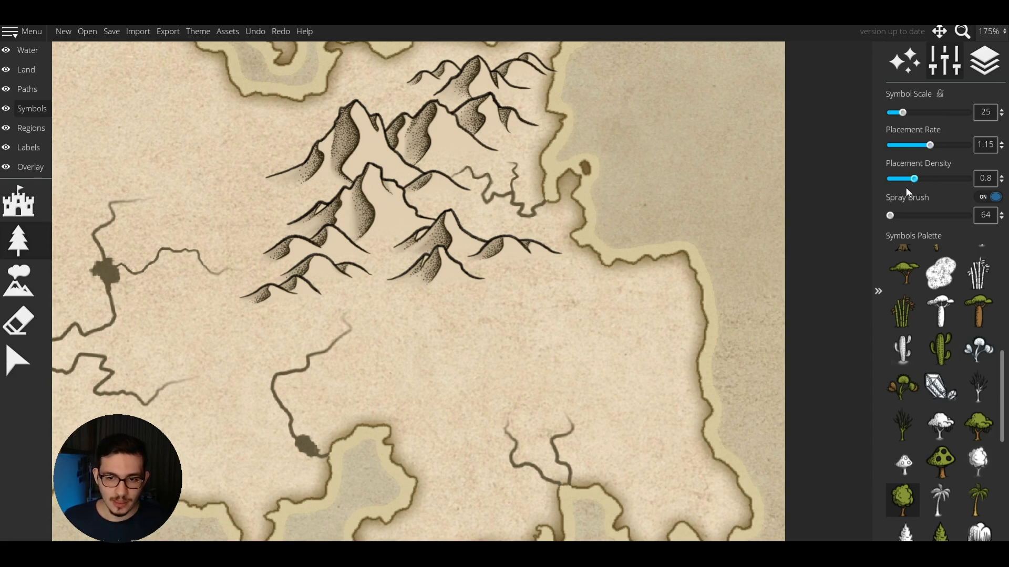
pyautogui.click(463, 357)
# Try selecting and moving individual trees in the sprayed green cluster.
pyautogui.press('v')
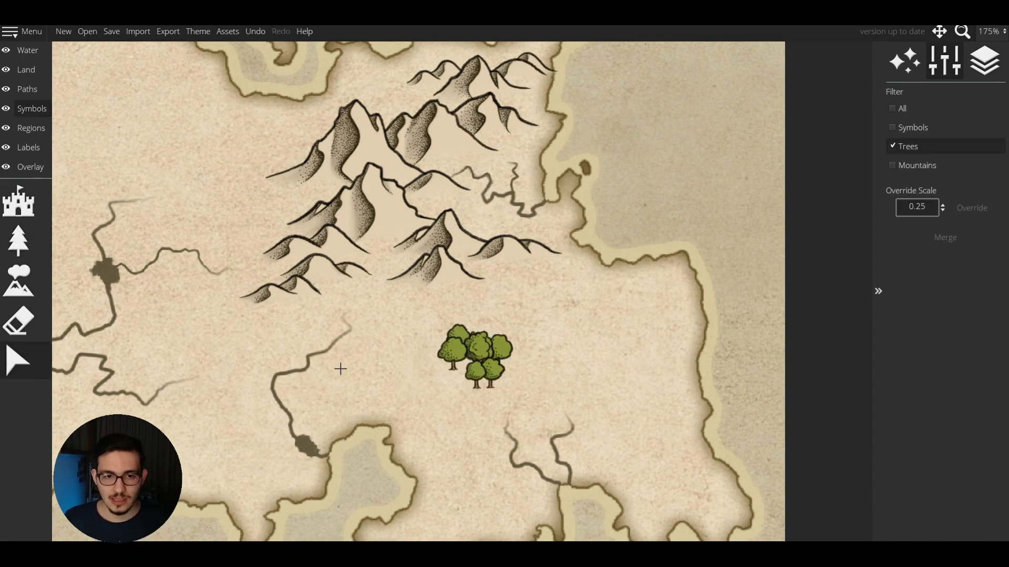
pyautogui.scroll(3, 337, 365)
pyautogui.click(506, 365)
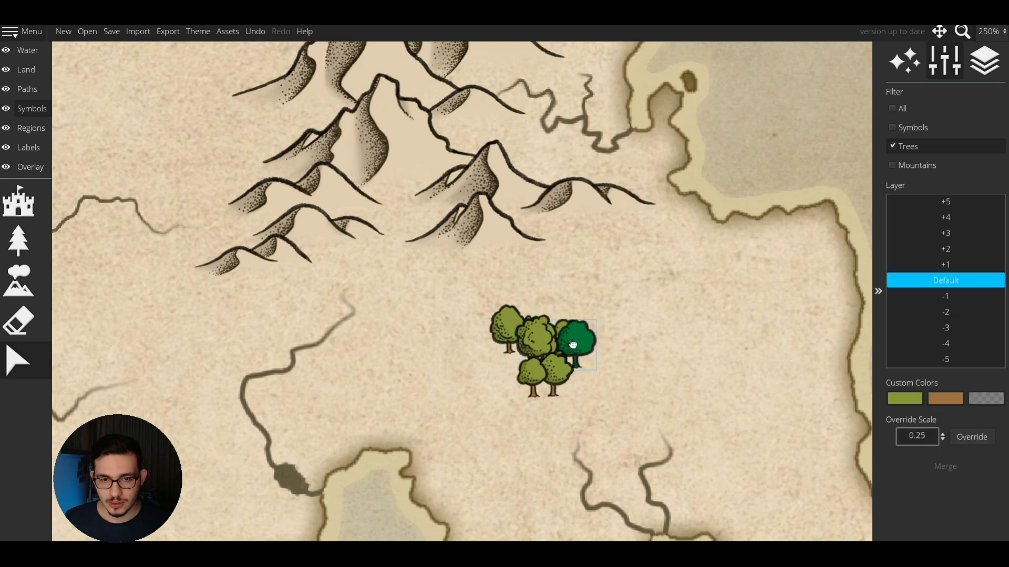
pyautogui.moveTo(550, 397); pyautogui.dragTo(551, 431)
pyautogui.click(567, 440)
pyautogui.hotkey('ctrl', 'z')
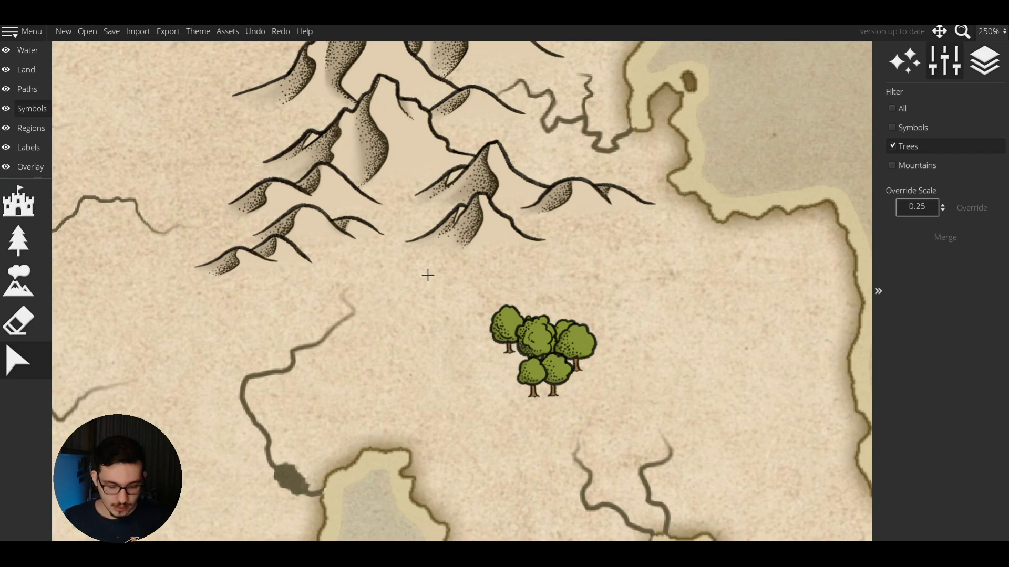
# Delete the whole green tree cluster south of the mountains.
pyautogui.press('t')
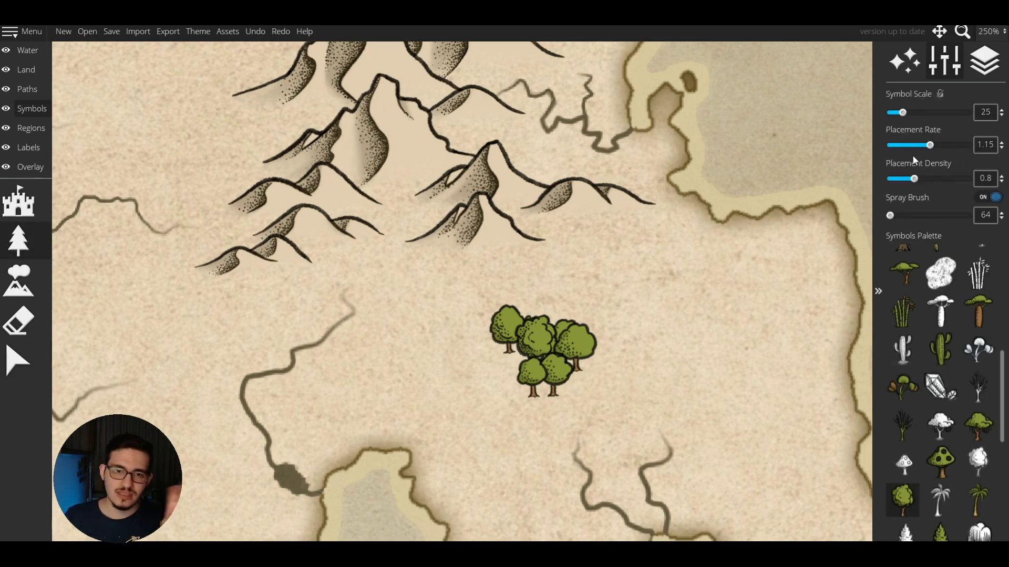
pyautogui.click(17, 362)
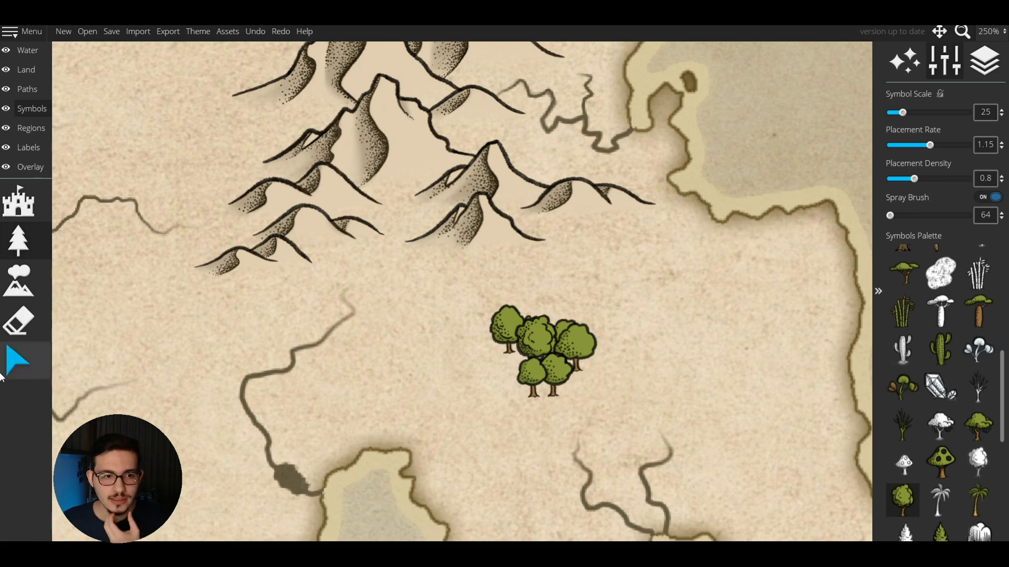
pyautogui.moveTo(341, 446); pyautogui.dragTo(686, 290)
pyautogui.press('Delete')
# Turn off the spray brush and outline a ring-shaped forest of round green trees at symbol scale 20 on the southeastern land.
pyautogui.press('t')
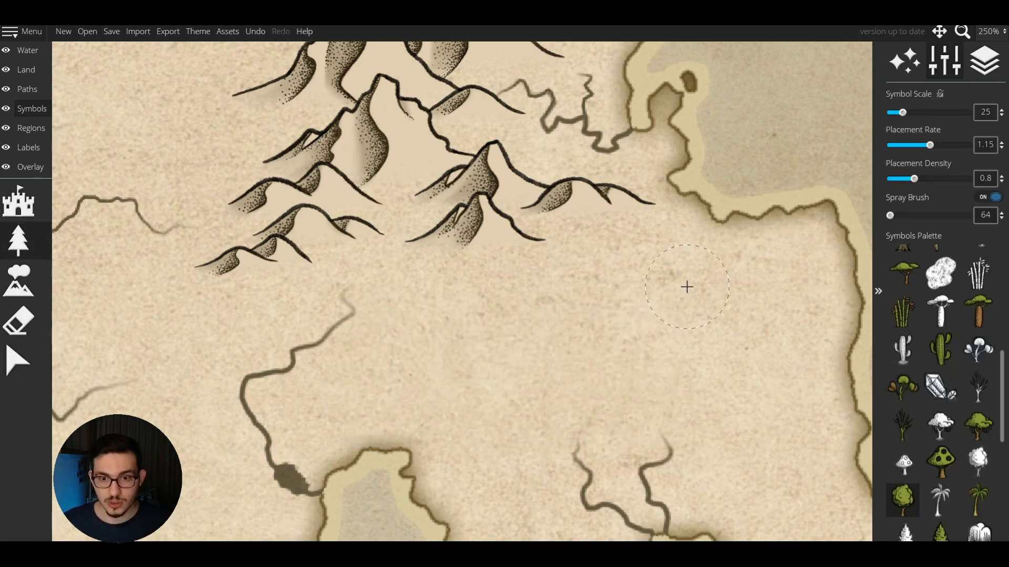
pyautogui.click(995, 197)
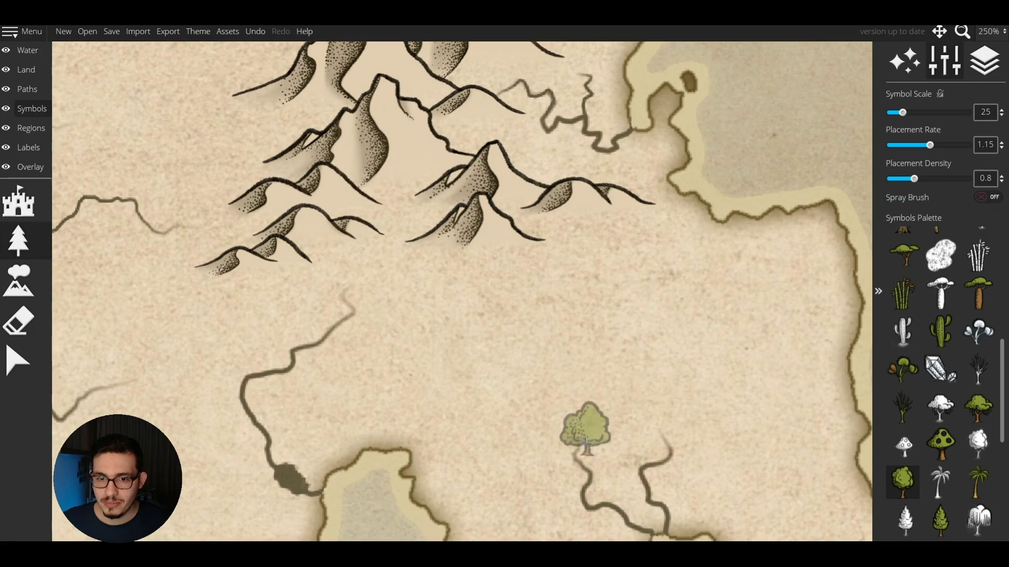
pyautogui.press('Down')
pyautogui.press('Right')
pyautogui.scroll(1, 633, 370)
pyautogui.moveTo(612, 381)
pyautogui.mouseDown()
pyautogui.moveTo(641, 378)
pyautogui.moveTo(676, 357)
pyautogui.moveTo(669, 362)
pyautogui.moveTo(659, 221)
pyautogui.mouseUp()
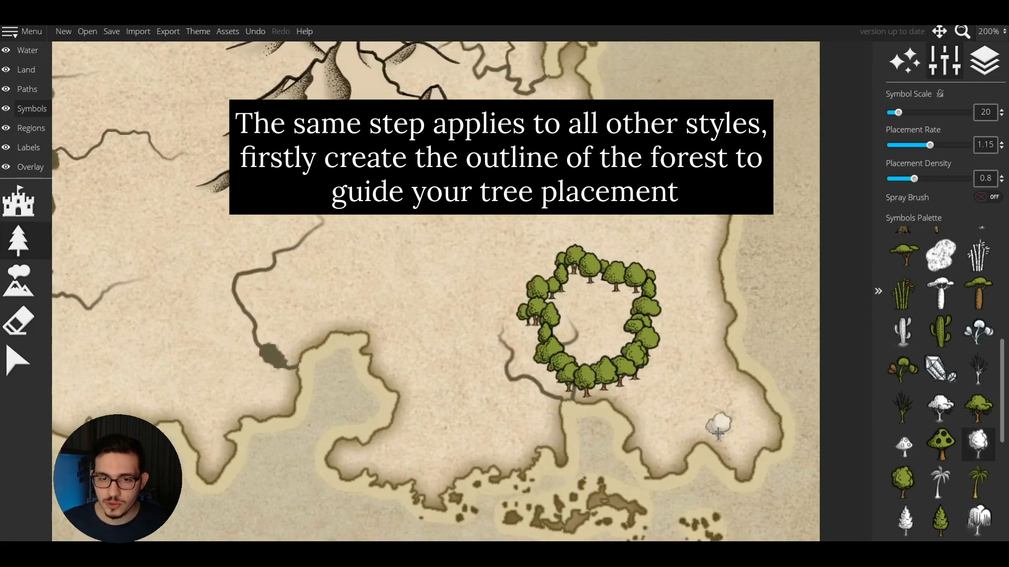
# Fill the inside of the southeastern forest ring densely with uncolored round trees at symbol scale 20.
pyautogui.scroll(6, 675, 360)
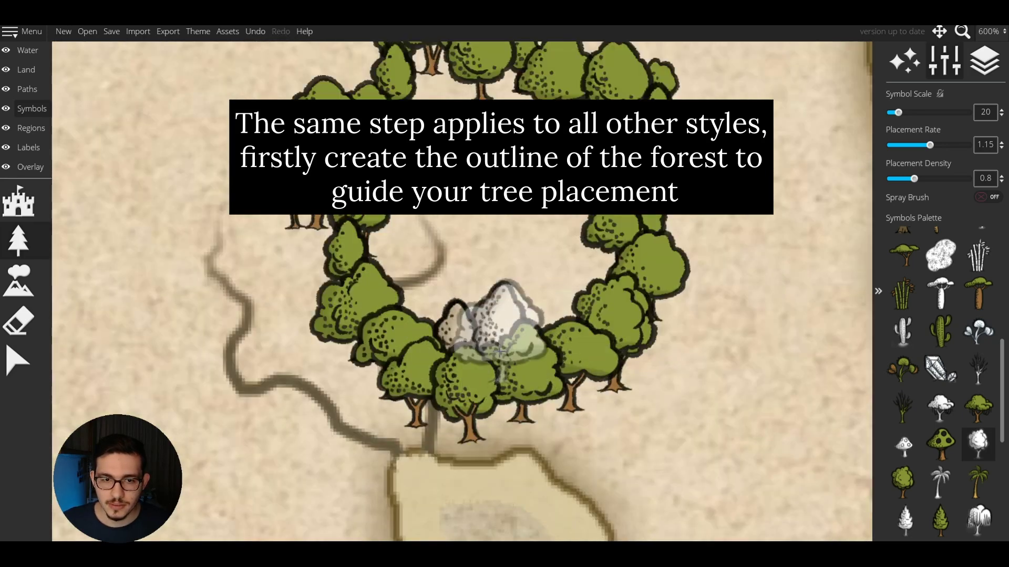
pyautogui.moveTo(567, 263); pyautogui.dragTo(521, 284)
pyautogui.moveTo(458, 313)
pyautogui.mouseDown()
pyautogui.moveTo(439, 297)
pyautogui.moveTo(414, 313)
pyautogui.moveTo(389, 271)
pyautogui.moveTo(467, 280)
pyautogui.moveTo(479, 265)
pyautogui.moveTo(591, 260)
pyautogui.moveTo(577, 238)
pyautogui.moveTo(500, 213)
pyautogui.mouseUp()
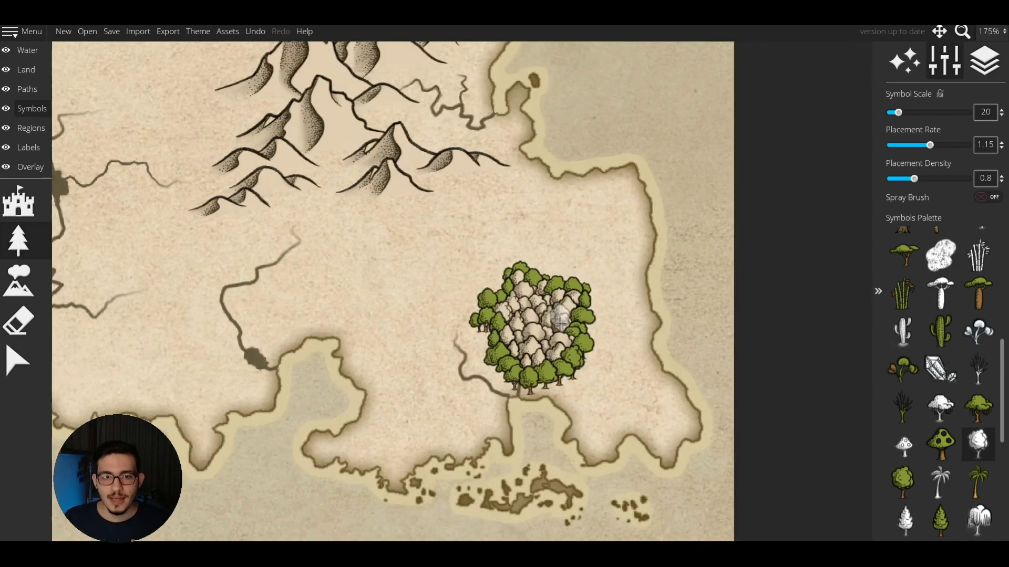
pyautogui.moveTo(556, 252); pyautogui.dragTo(613, 304)
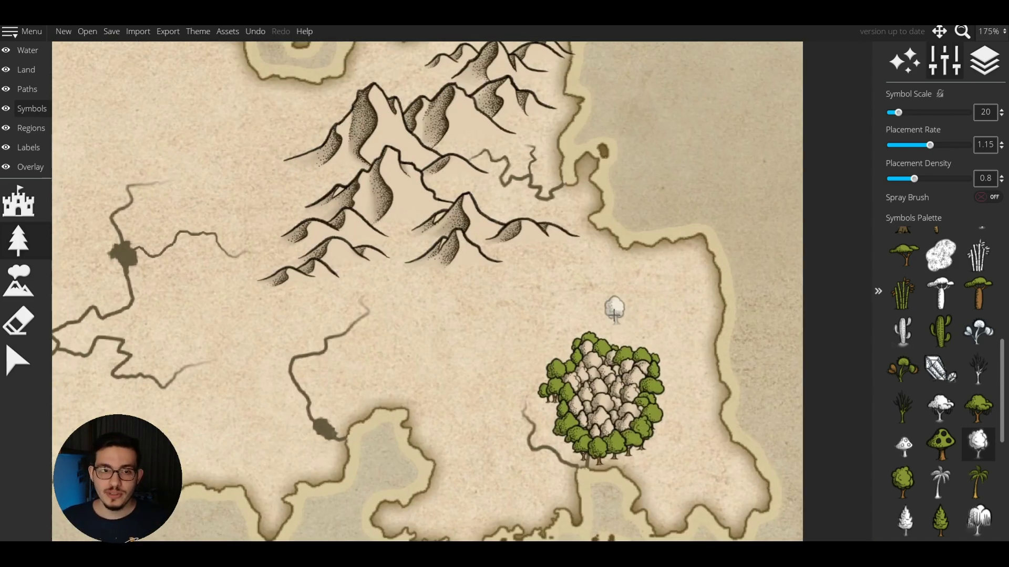
# Outline forests of round green trees on the southern peninsula, beside the central river and around the western lake.
pyautogui.scroll(-1, 578, 288)
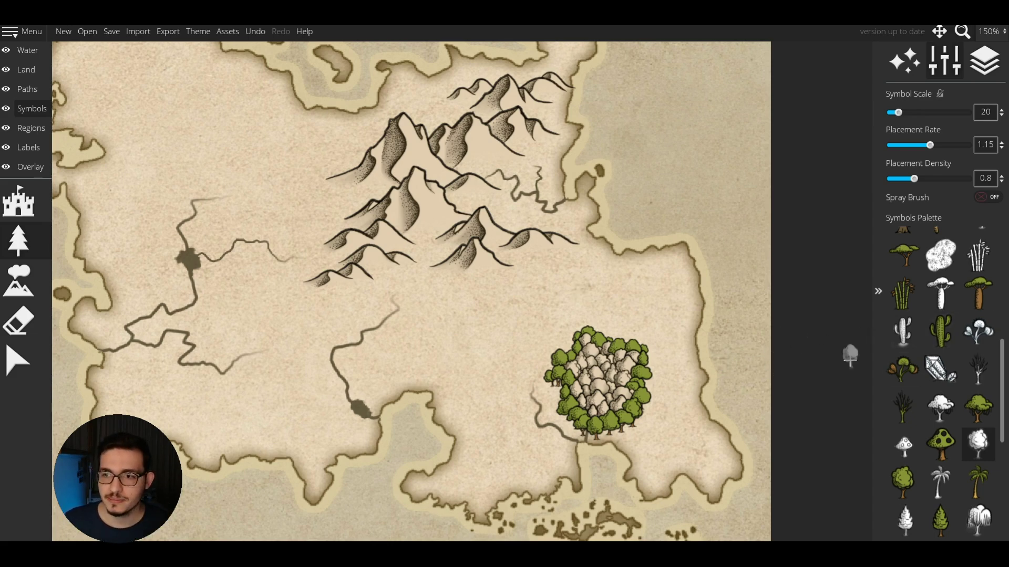
pyautogui.moveTo(502, 412)
pyautogui.mouseDown()
pyautogui.moveTo(524, 347)
pyautogui.moveTo(468, 405)
pyautogui.mouseUp()
pyautogui.moveTo(452, 313)
pyautogui.mouseDown()
pyautogui.moveTo(399, 315)
pyautogui.moveTo(444, 389)
pyautogui.mouseUp()
pyautogui.moveTo(417, 405); pyautogui.dragTo(329, 442)
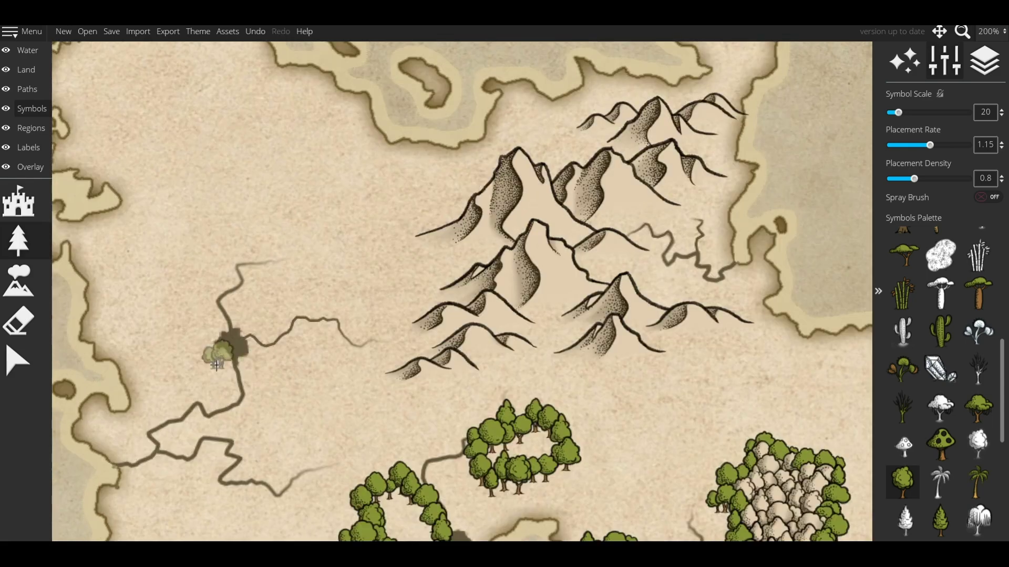
pyautogui.moveTo(215, 352)
pyautogui.mouseDown()
pyautogui.moveTo(281, 325)
pyautogui.moveTo(315, 348)
pyautogui.mouseUp()
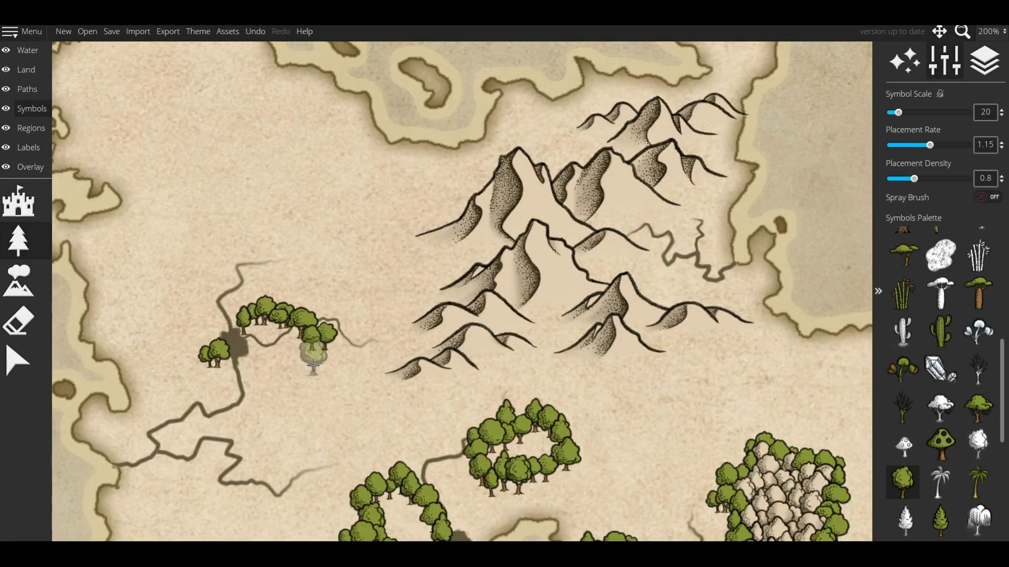
pyautogui.moveTo(315, 349); pyautogui.dragTo(268, 388)
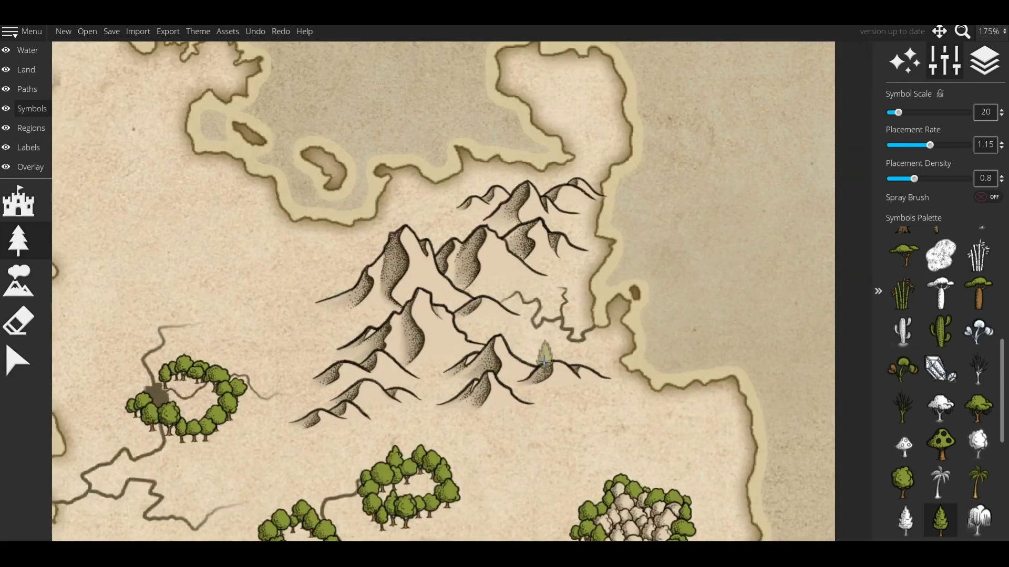
# Outline green pine forests along the mountains' eastern side, at their northern foot and on the northeastern peninsula.
pyautogui.moveTo(538, 370)
pyautogui.mouseDown()
pyautogui.moveTo(533, 270)
pyautogui.moveTo(556, 286)
pyautogui.mouseUp()
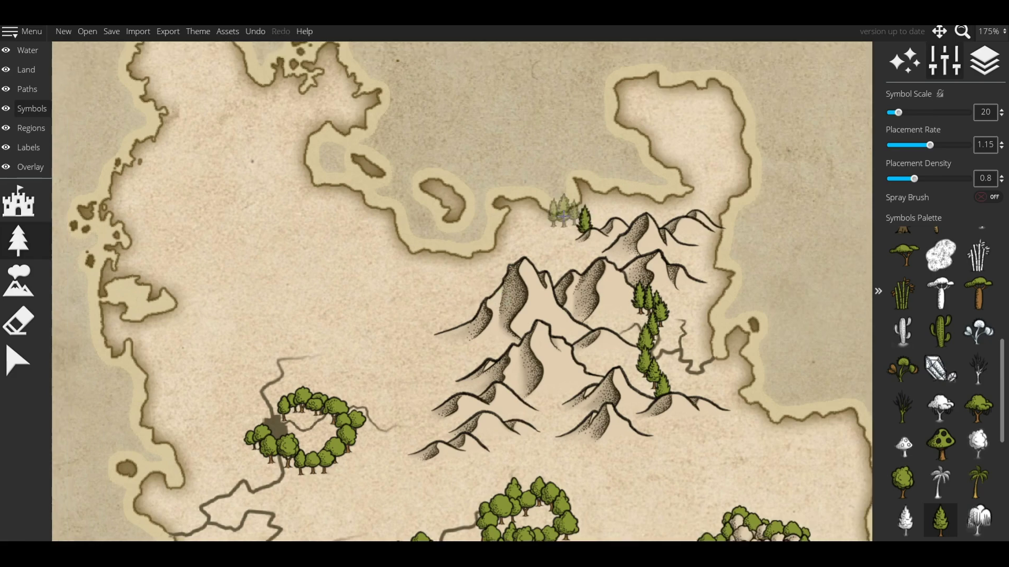
pyautogui.moveTo(578, 194); pyautogui.dragTo(517, 294)
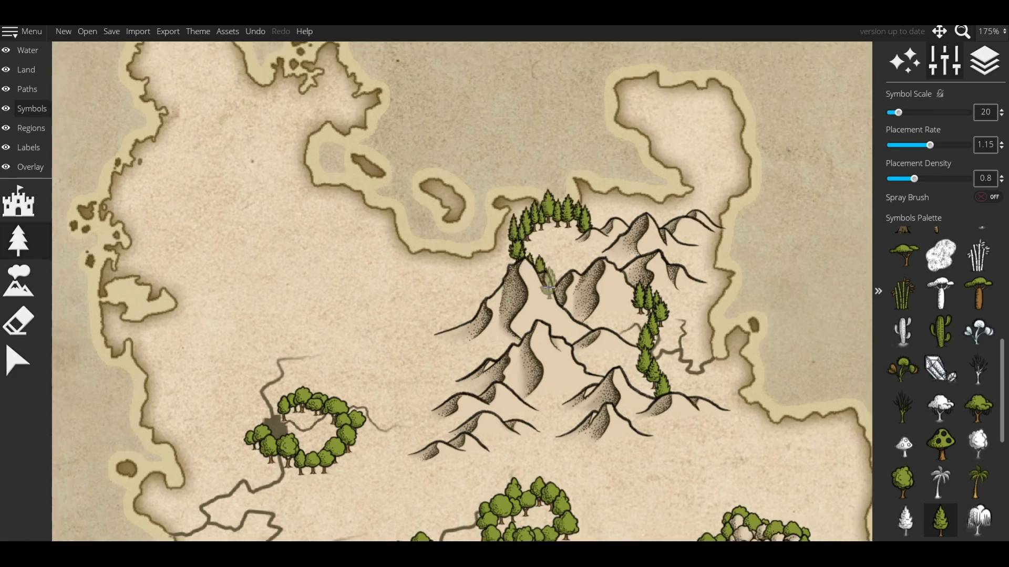
pyautogui.moveTo(618, 216); pyautogui.dragTo(667, 144)
pyautogui.moveTo(667, 144); pyautogui.dragTo(691, 210)
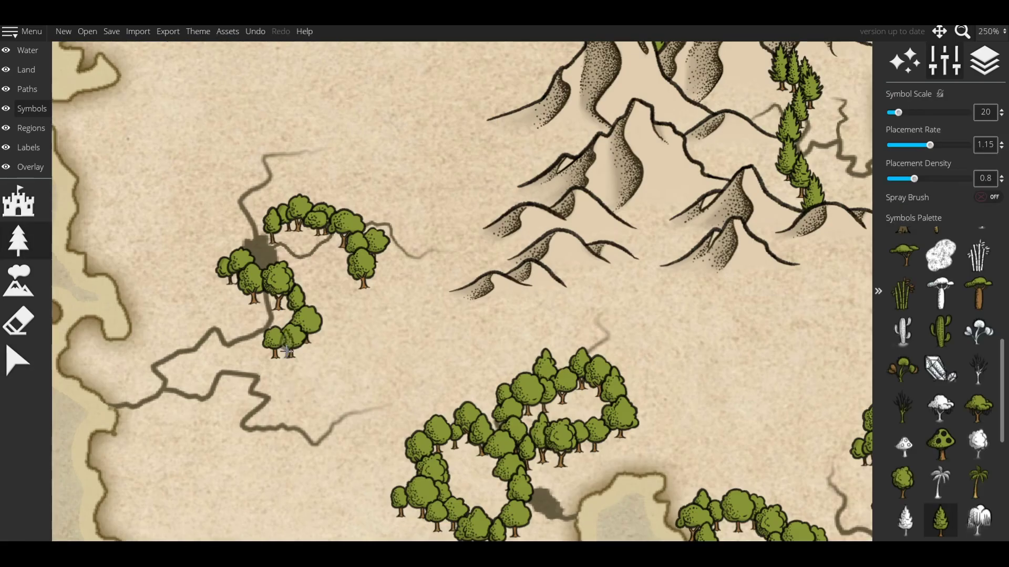
# Extend the western lake and central river forest outlines with round green trees, and outline another forest near the northern bay.
pyautogui.moveTo(287, 344); pyautogui.dragTo(428, 371)
pyautogui.moveTo(328, 149)
pyautogui.mouseDown()
pyautogui.moveTo(386, 210)
pyautogui.moveTo(410, 211)
pyautogui.moveTo(452, 236)
pyautogui.mouseUp()
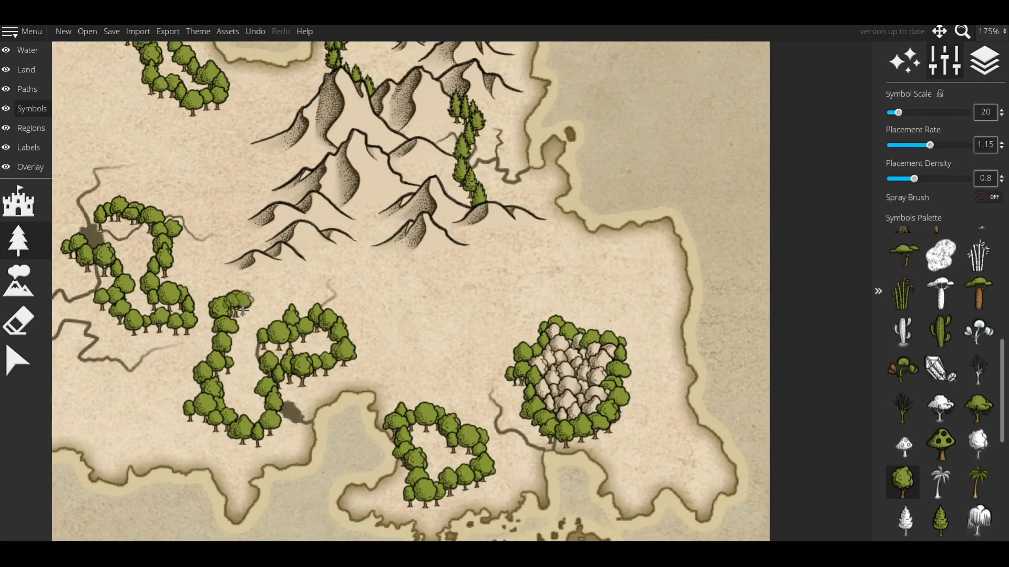
pyautogui.moveTo(325, 468); pyautogui.dragTo(537, 259)
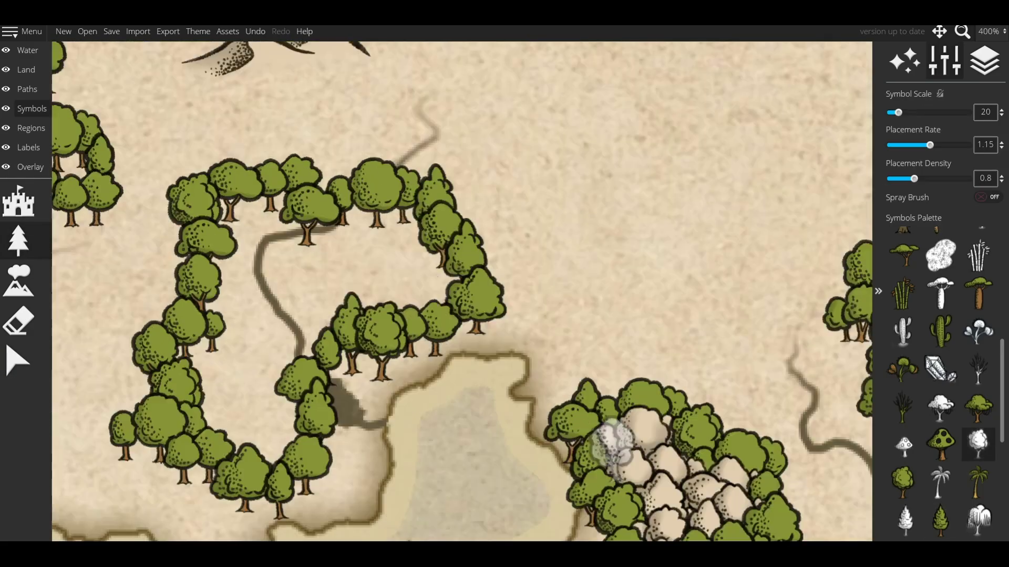
# Fill the central river and western lake forest outlines with uncolored round trees.
pyautogui.moveTo(420, 247)
pyautogui.mouseDown()
pyautogui.moveTo(286, 278)
pyautogui.moveTo(283, 263)
pyautogui.moveTo(256, 374)
pyautogui.mouseUp()
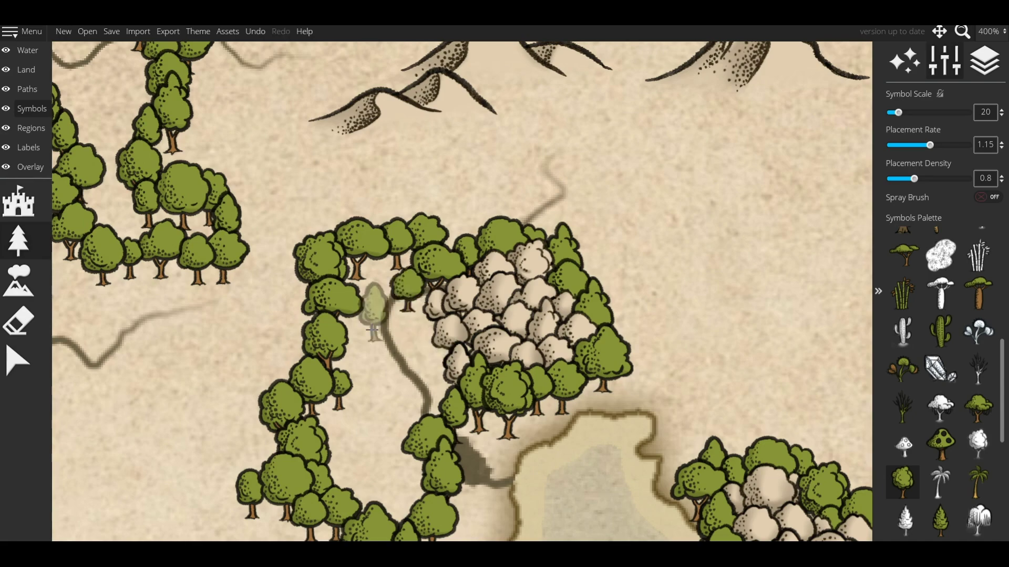
pyautogui.hotkey('ctrl', 'z')
pyautogui.moveTo(394, 282)
pyautogui.mouseDown()
pyautogui.moveTo(379, 356)
pyautogui.moveTo(391, 379)
pyautogui.moveTo(394, 484)
pyautogui.moveTo(349, 354)
pyautogui.mouseUp()
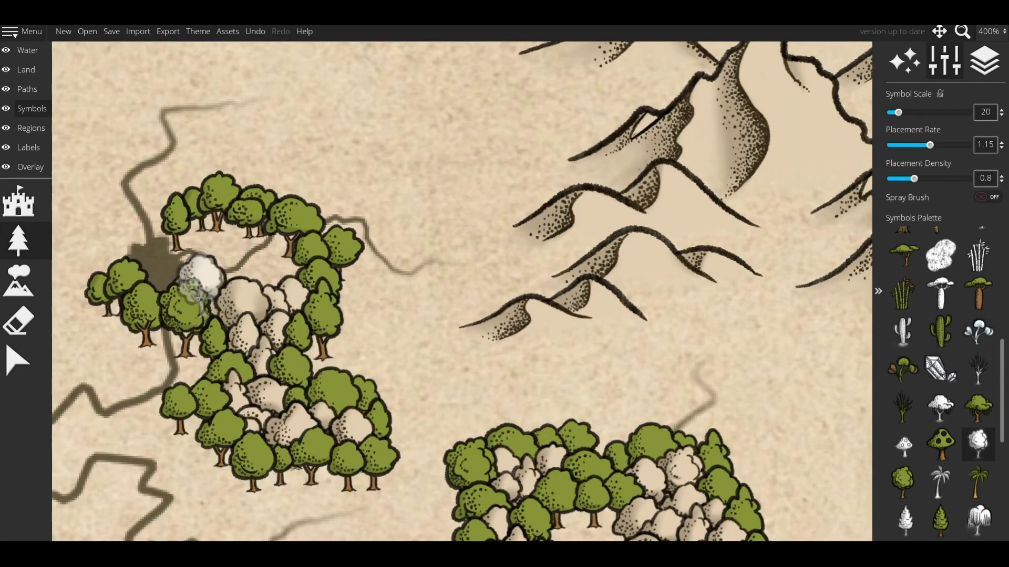
pyautogui.moveTo(191, 282)
pyautogui.mouseDown()
pyautogui.moveTo(249, 298)
pyautogui.moveTo(213, 237)
pyautogui.mouseUp()
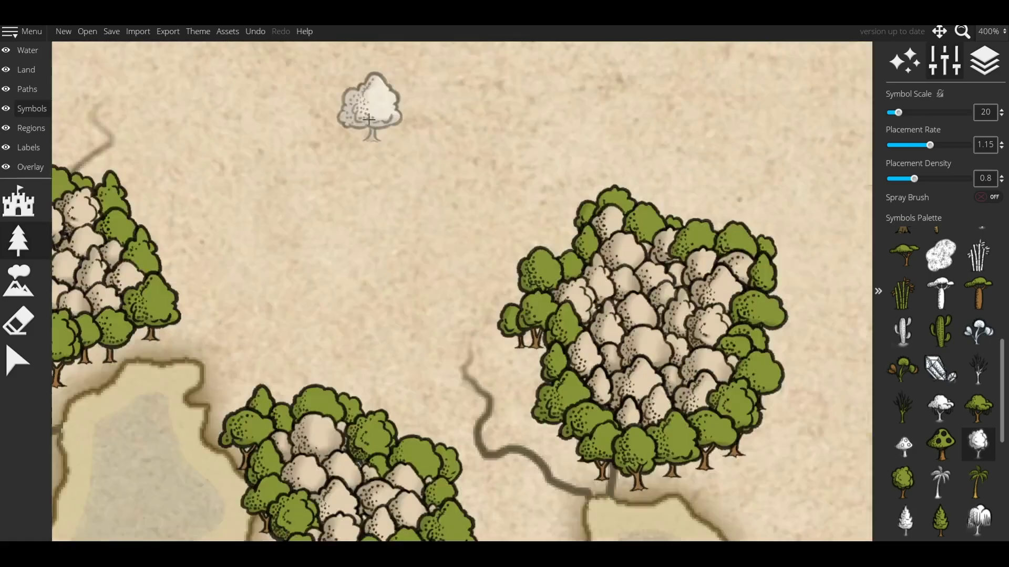
# Fill the mountain pine forest outlines with uncolored pine trees.
pyautogui.click(905, 520)
pyautogui.moveTo(562, 473)
pyautogui.mouseDown()
pyautogui.moveTo(540, 451)
pyautogui.moveTo(473, 441)
pyautogui.moveTo(525, 363)
pyautogui.mouseUp()
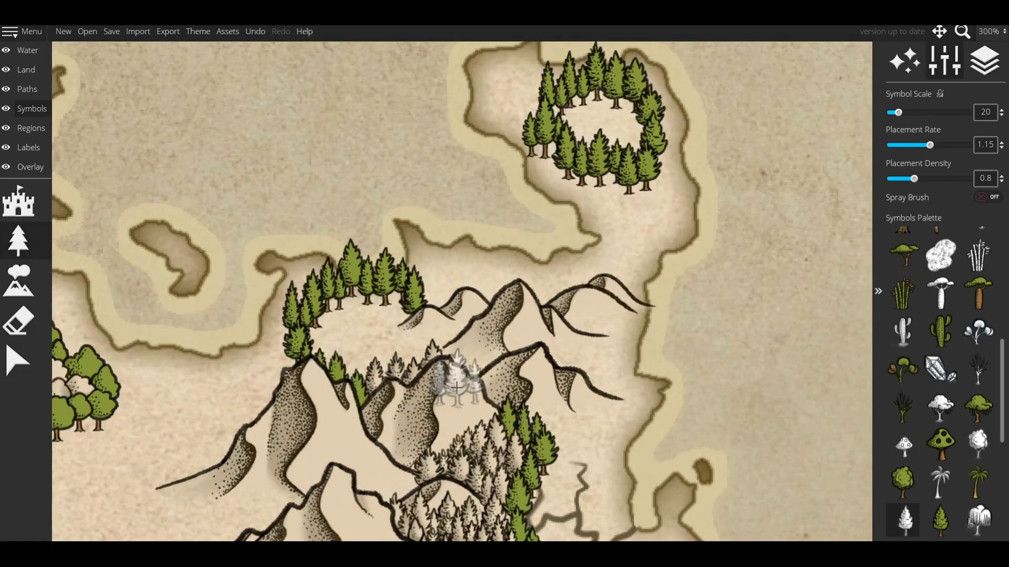
pyautogui.moveTo(462, 383)
pyautogui.mouseDown()
pyautogui.moveTo(350, 369)
pyautogui.moveTo(327, 333)
pyautogui.mouseUp()
pyautogui.moveTo(326, 333); pyautogui.dragTo(337, 294)
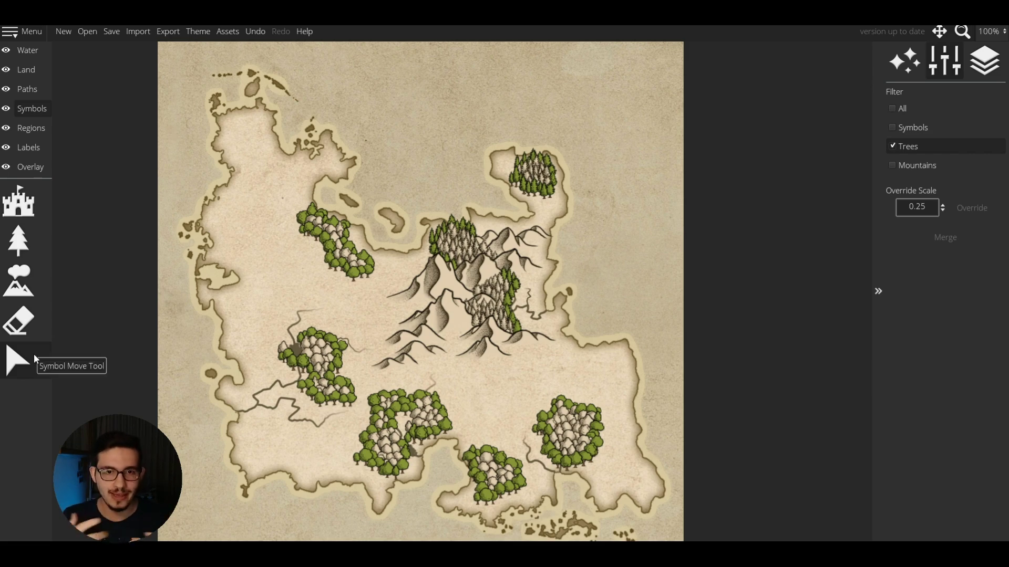
# Try duplicating the southeastern forest onto the plain south of the mountains and the eastern coast.
pyautogui.moveTo(697, 503); pyautogui.dragTo(526, 390)
pyautogui.moveTo(552, 447); pyautogui.dragTo(561, 368)
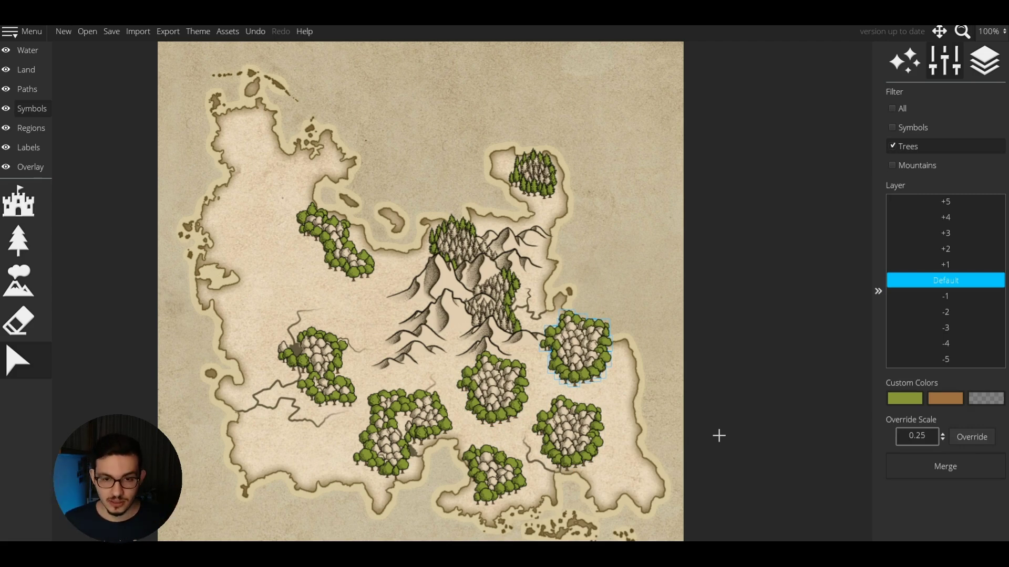
pyautogui.hotkey('ctrl', 'z')
pyautogui.hotkey('ctrl', 'z')
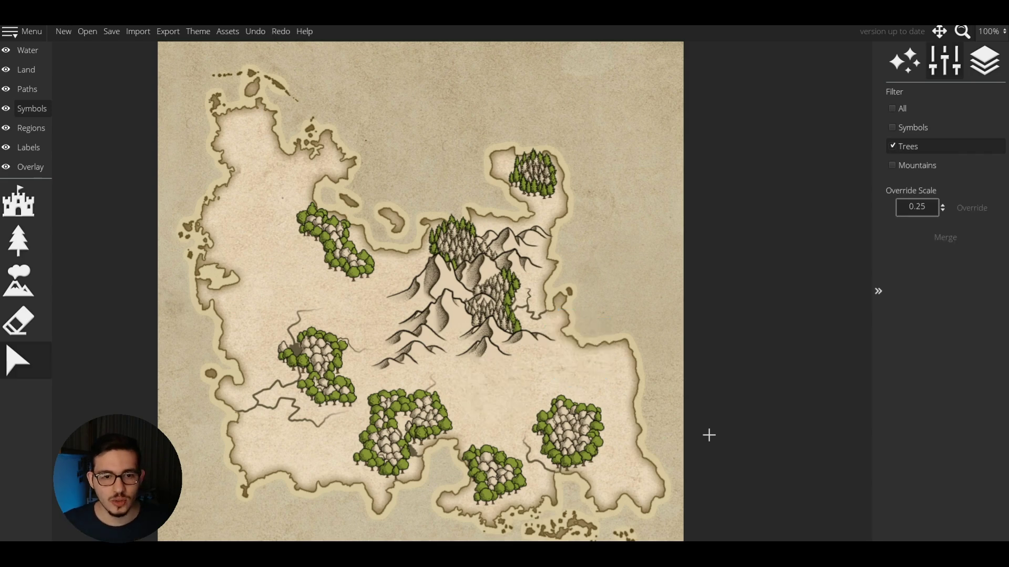
# Select the whole forest beside the northern bay and save the map.
pyautogui.moveTo(381, 286); pyautogui.dragTo(283, 162)
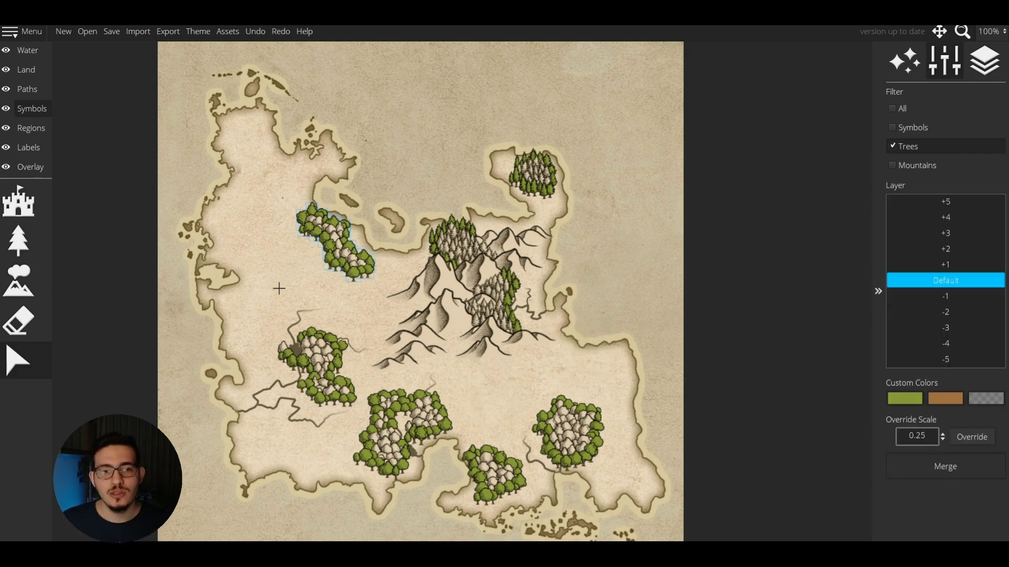
pyautogui.scroll(2, 405, 498)
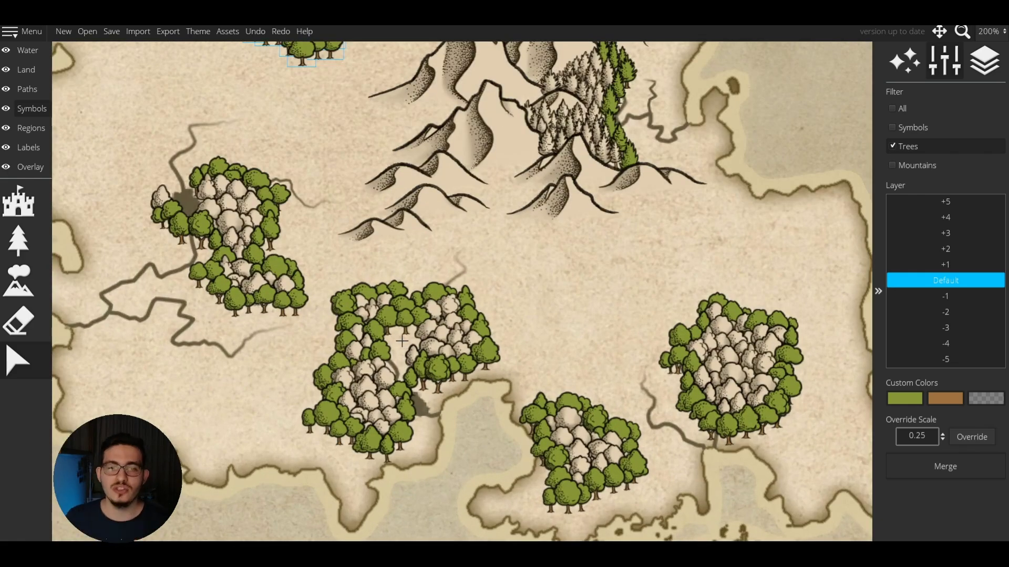
pyautogui.hotkey('ctrl', 's')
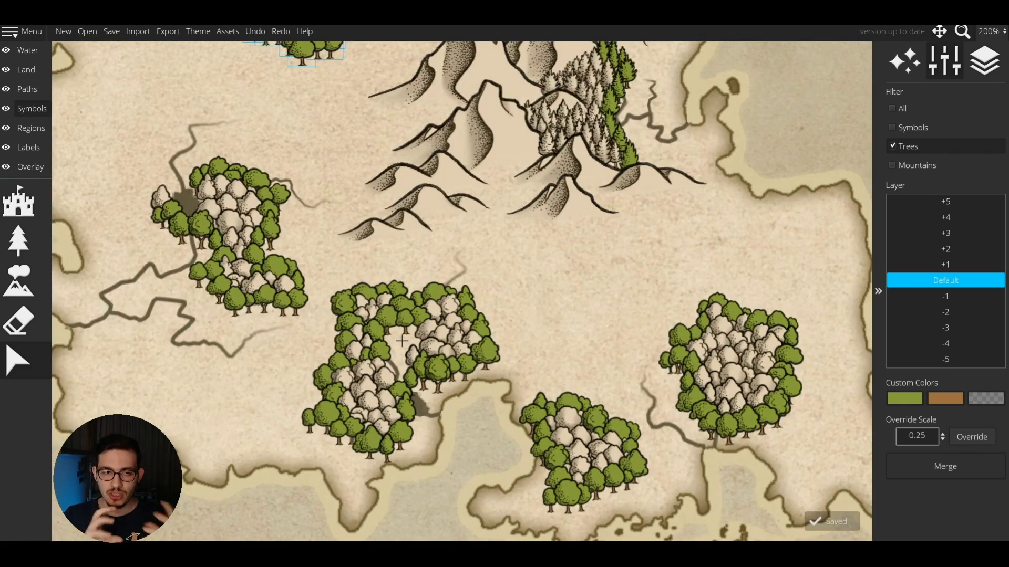
# Clear the forest selection and nudge a single pine at the western edge of the southern mountain forest.
pyautogui.click(559, 303)
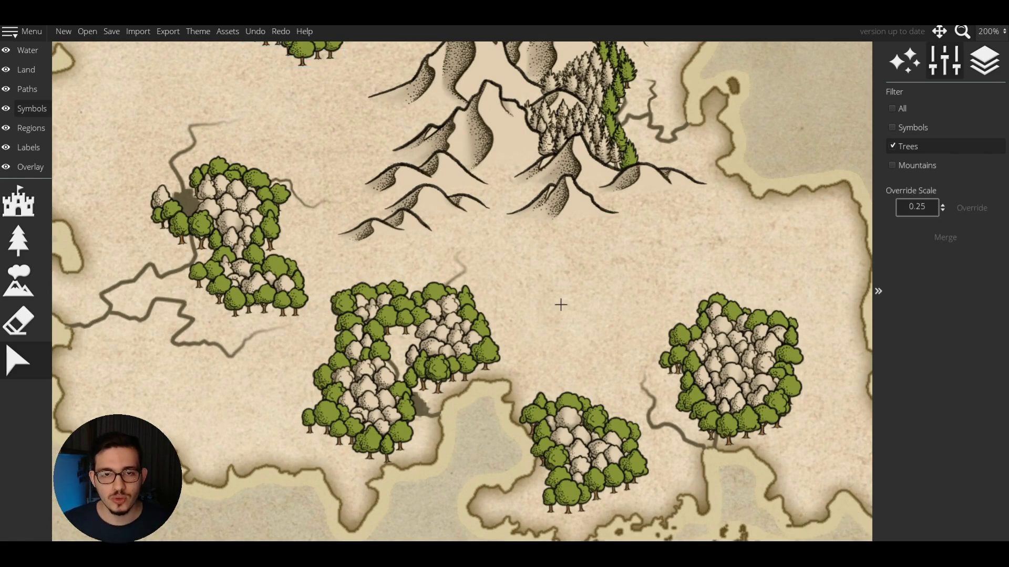
pyautogui.scroll(-2, 562, 303)
pyautogui.scroll(2, 570, 223)
pyautogui.click(546, 196)
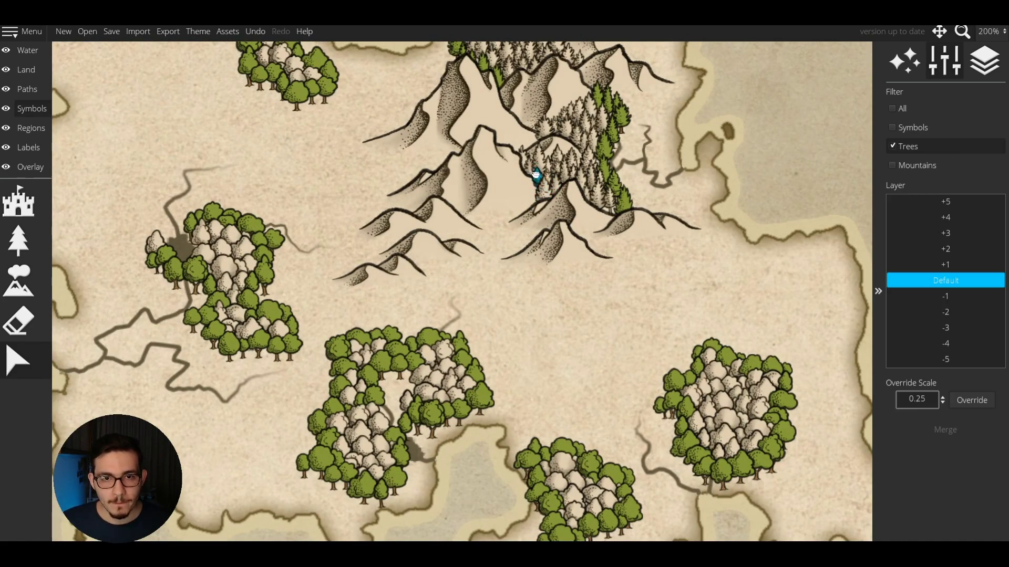
pyautogui.click(550, 331)
pyautogui.scroll(-3, 550, 331)
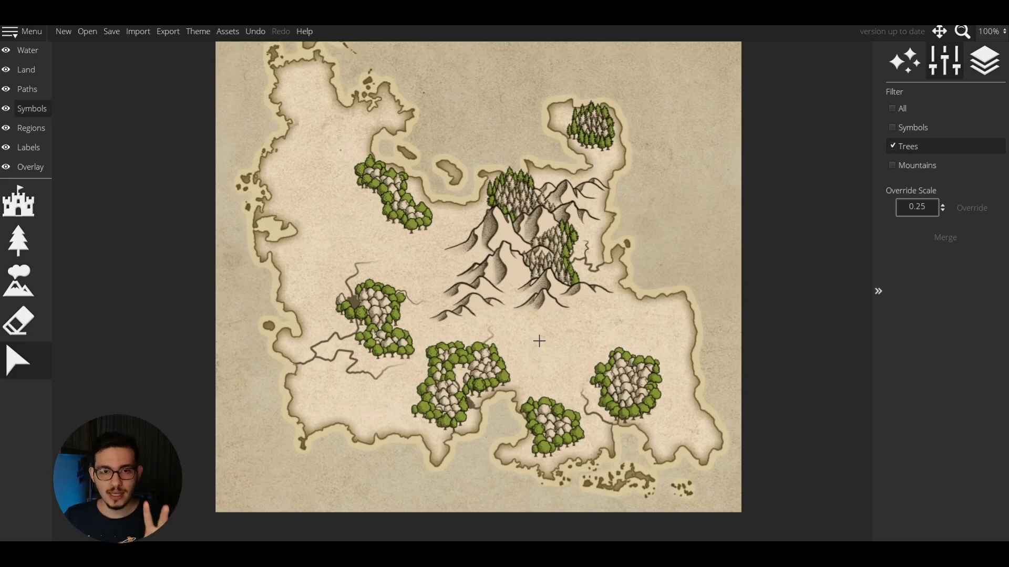
# Plant a small cluster of green round trees near the eastern coast, north of the southeastern forest.
pyautogui.press('t')
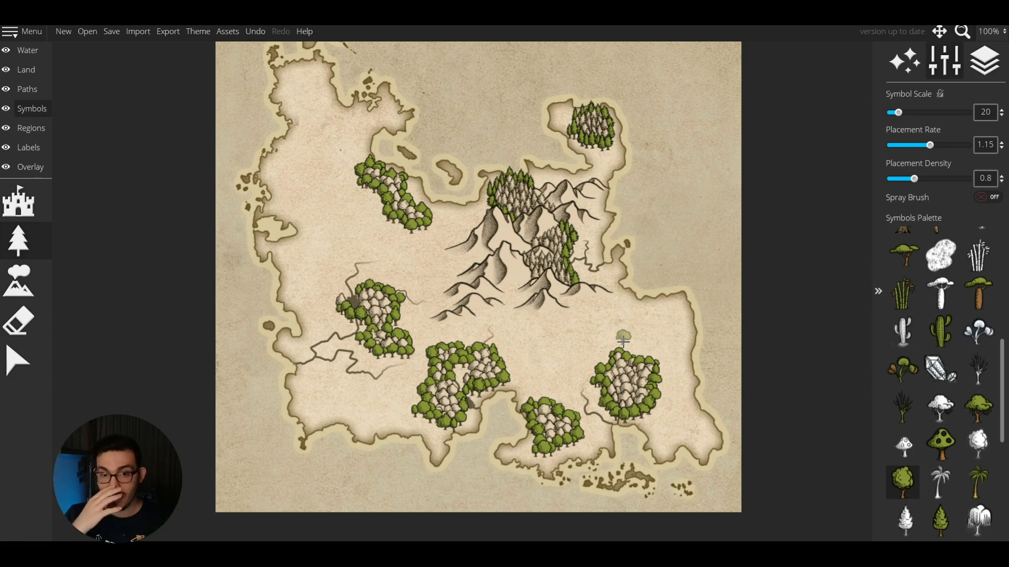
pyautogui.scroll(5, 623, 340)
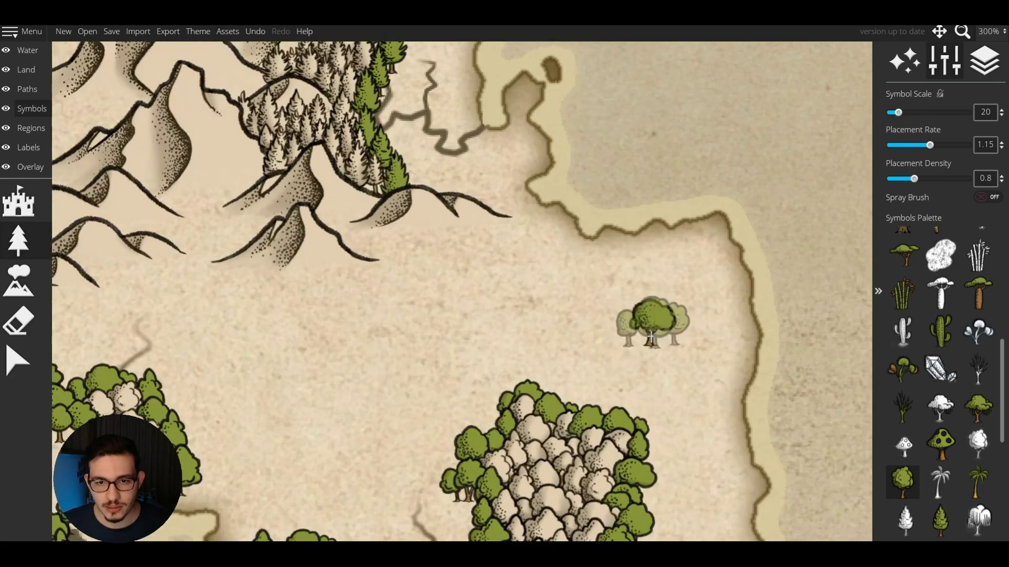
pyautogui.moveTo(650, 336)
pyautogui.mouseDown()
pyautogui.moveTo(614, 317)
pyautogui.moveTo(691, 302)
pyautogui.moveTo(667, 305)
pyautogui.moveTo(639, 279)
pyautogui.moveTo(702, 301)
pyautogui.moveTo(649, 284)
pyautogui.moveTo(662, 275)
pyautogui.moveTo(638, 267)
pyautogui.mouseUp()
pyautogui.scroll(-4, 638, 267)
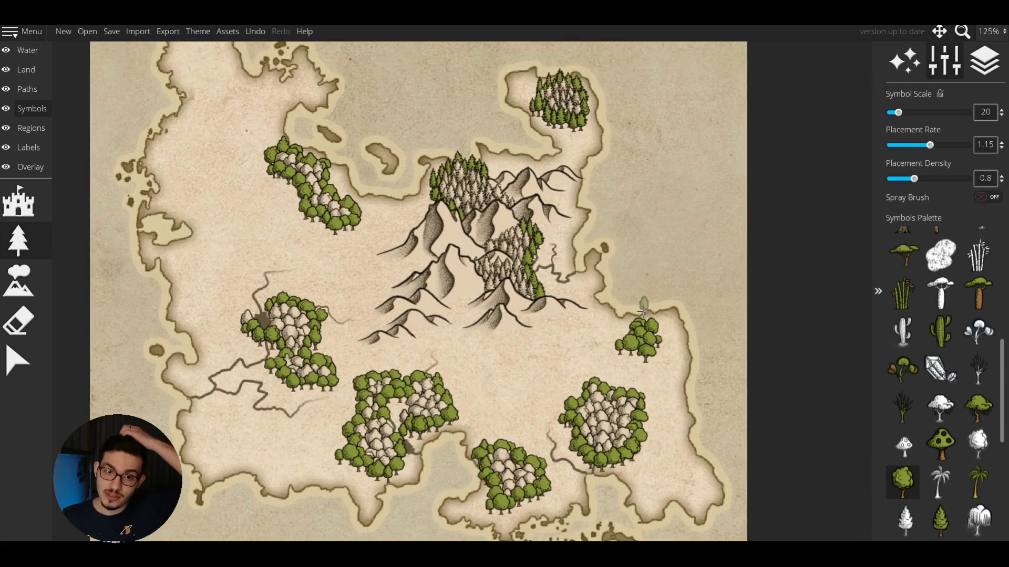
# Outline a small forest with green round trees on the southwestern coast, just south of the river mouth.
pyautogui.scroll(2, 610, 304)
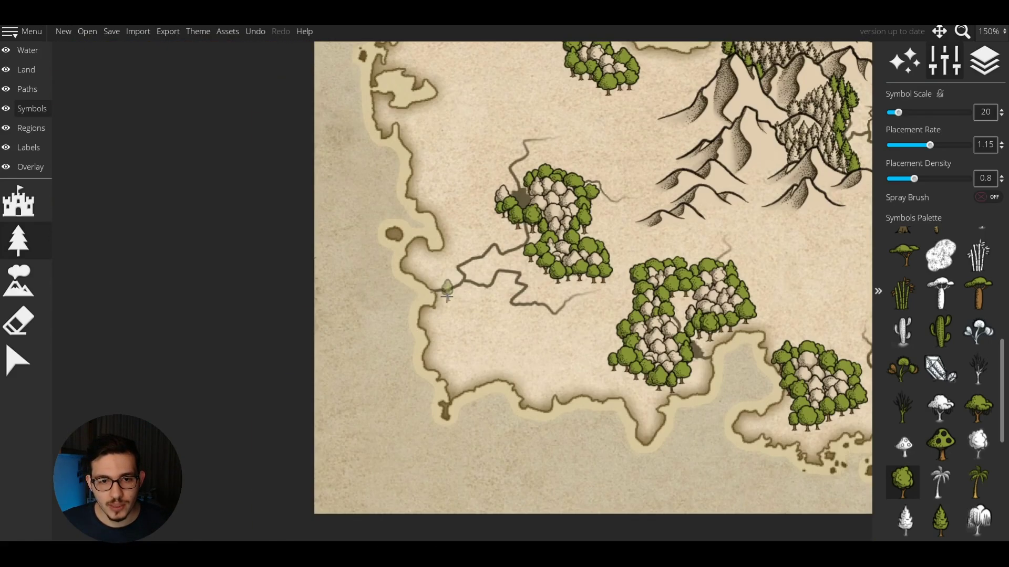
pyautogui.scroll(2, 447, 297)
pyautogui.moveTo(445, 296)
pyautogui.mouseDown()
pyautogui.moveTo(433, 325)
pyautogui.moveTo(465, 314)
pyautogui.mouseUp()
pyautogui.scroll(-3, 465, 314)
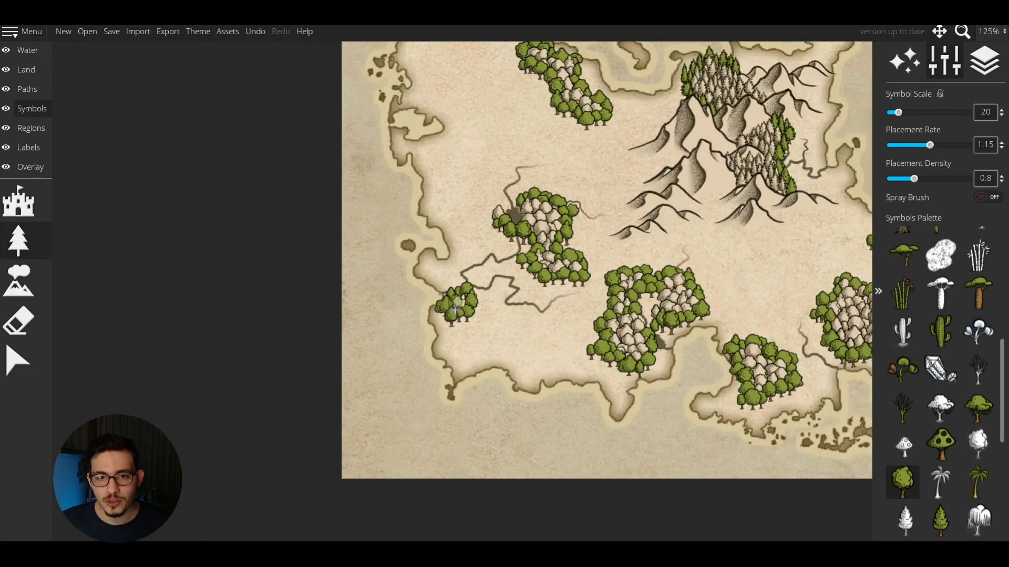
pyautogui.scroll(3, 419, 357)
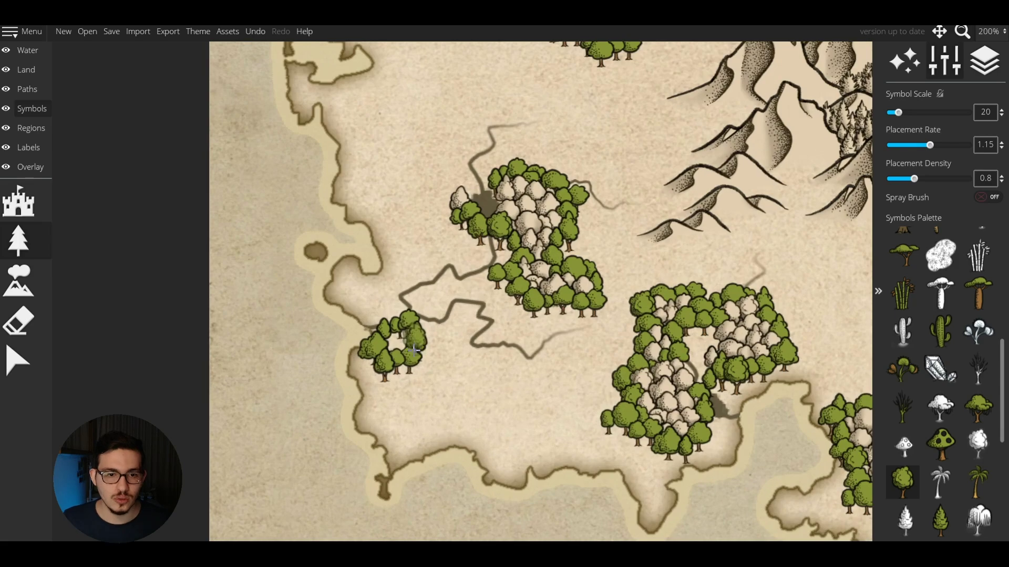
# Fill the small southwestern coastal forest outline with uncolored round trees.
pyautogui.click(978, 443)
pyautogui.scroll(4, 468, 352)
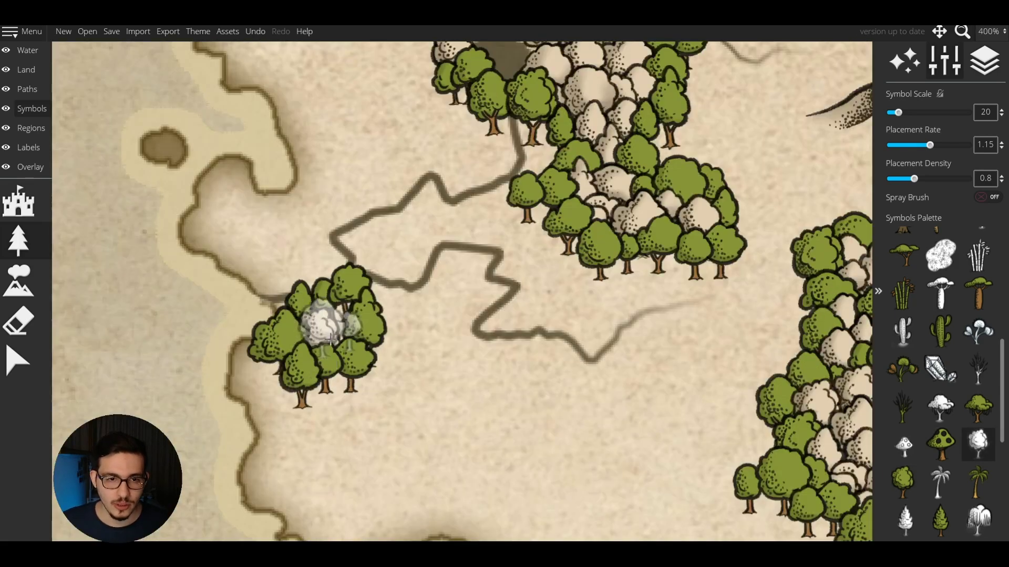
pyautogui.hotkey('ctrl', 'z')
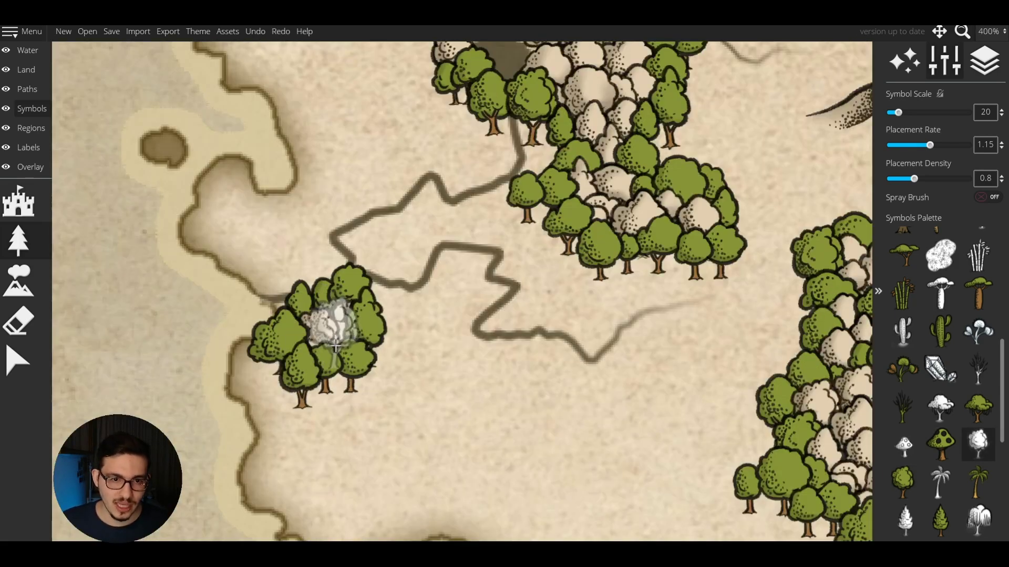
pyautogui.click(327, 324)
pyautogui.scroll(-4, 328, 331)
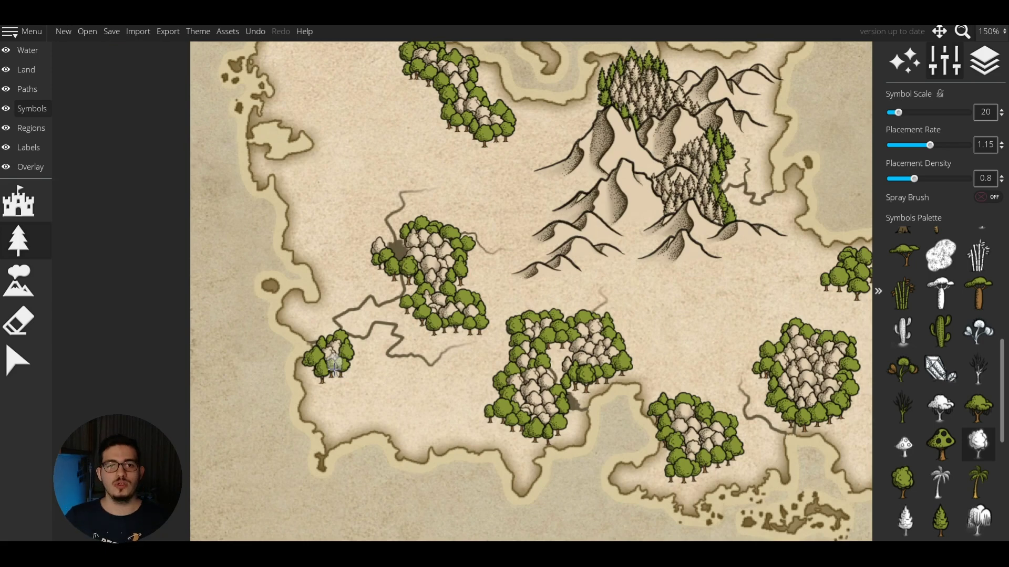
# Plant a small forest of green and uncolored round trees on the landmass's northwestern tip.
pyautogui.moveTo(416, 338); pyautogui.dragTo(397, 416)
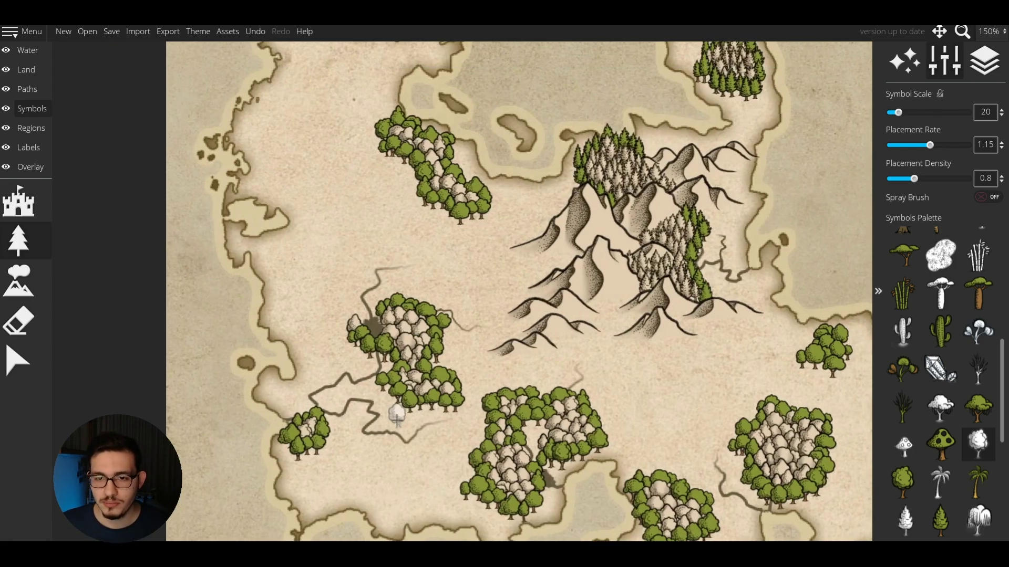
pyautogui.moveTo(398, 342)
pyautogui.mouseDown()
pyautogui.moveTo(386, 363)
pyautogui.moveTo(397, 413)
pyautogui.mouseUp()
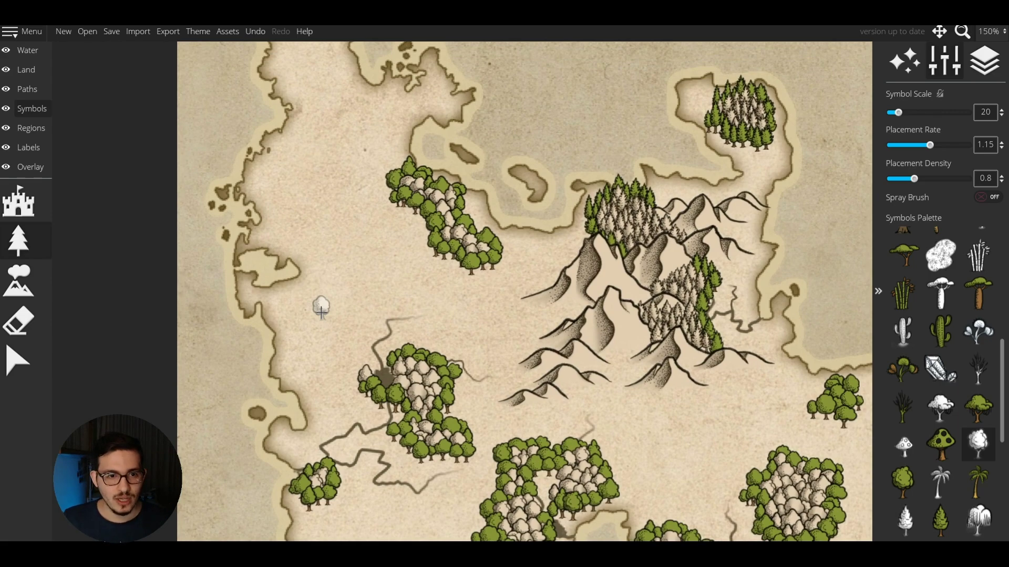
pyautogui.moveTo(321, 310); pyautogui.dragTo(342, 283)
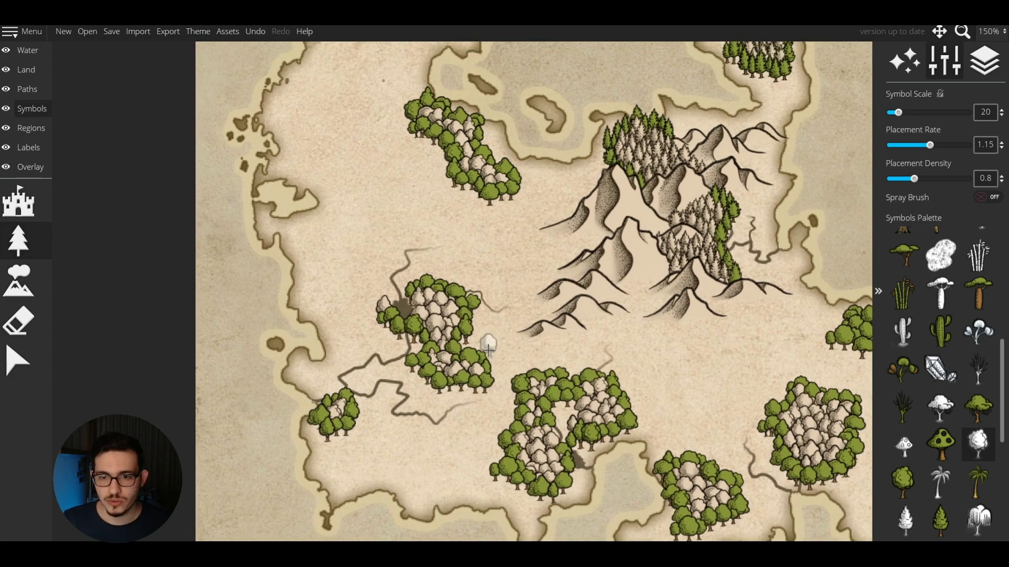
pyautogui.scroll(2, 362, 246)
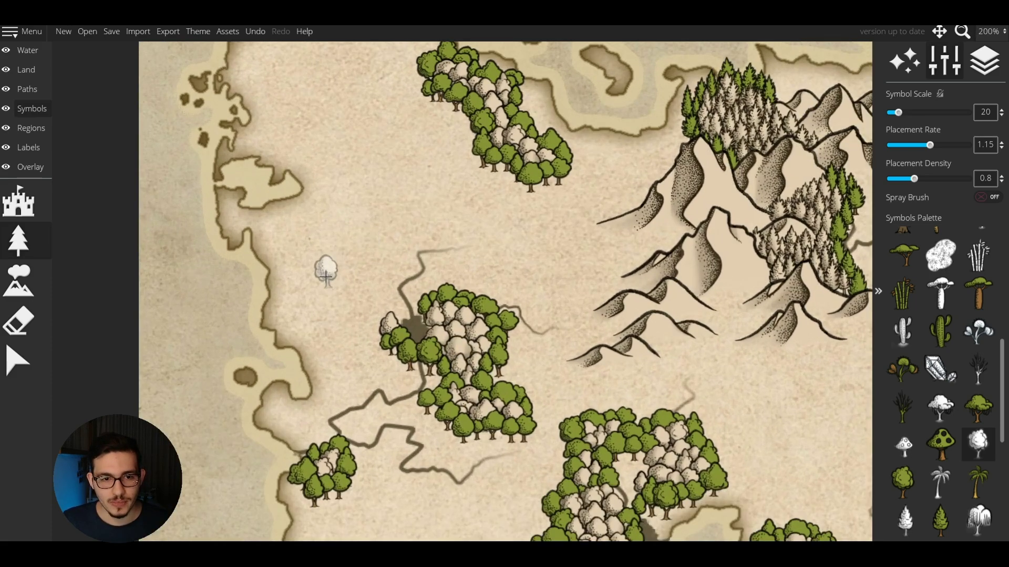
pyautogui.click(903, 482)
pyautogui.moveTo(554, 303); pyautogui.dragTo(491, 176)
pyautogui.scroll(-1, 492, 176)
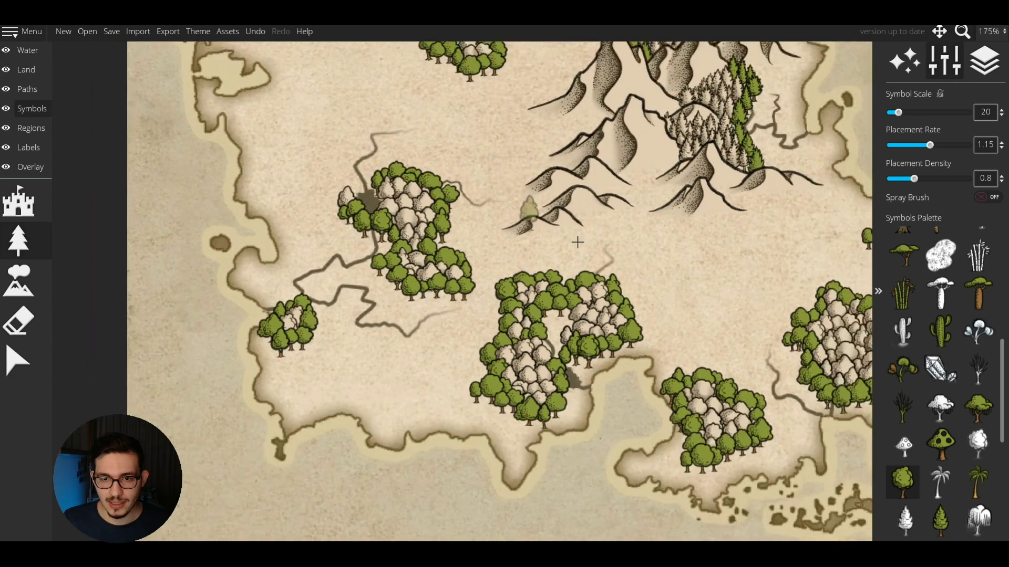
pyautogui.moveTo(627, 258); pyautogui.dragTo(357, 322)
pyautogui.moveTo(137, 455); pyautogui.dragTo(313, 364)
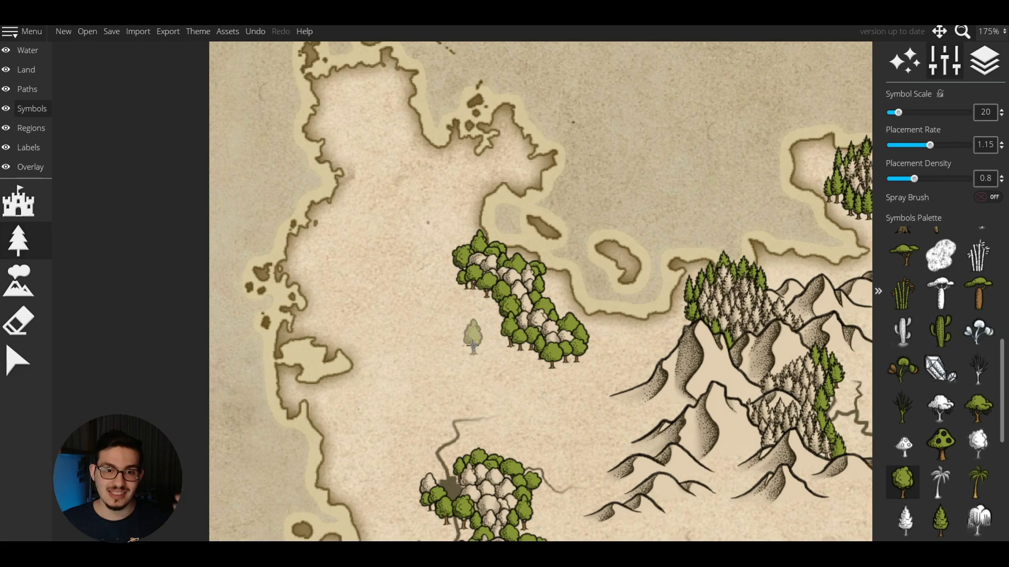
pyautogui.moveTo(461, 293); pyautogui.dragTo(473, 391)
pyautogui.scroll(3, 397, 224)
pyautogui.moveTo(306, 212)
pyautogui.mouseDown()
pyautogui.moveTo(320, 233)
pyautogui.moveTo(365, 207)
pyautogui.moveTo(342, 206)
pyautogui.moveTo(361, 180)
pyautogui.moveTo(391, 216)
pyautogui.mouseUp()
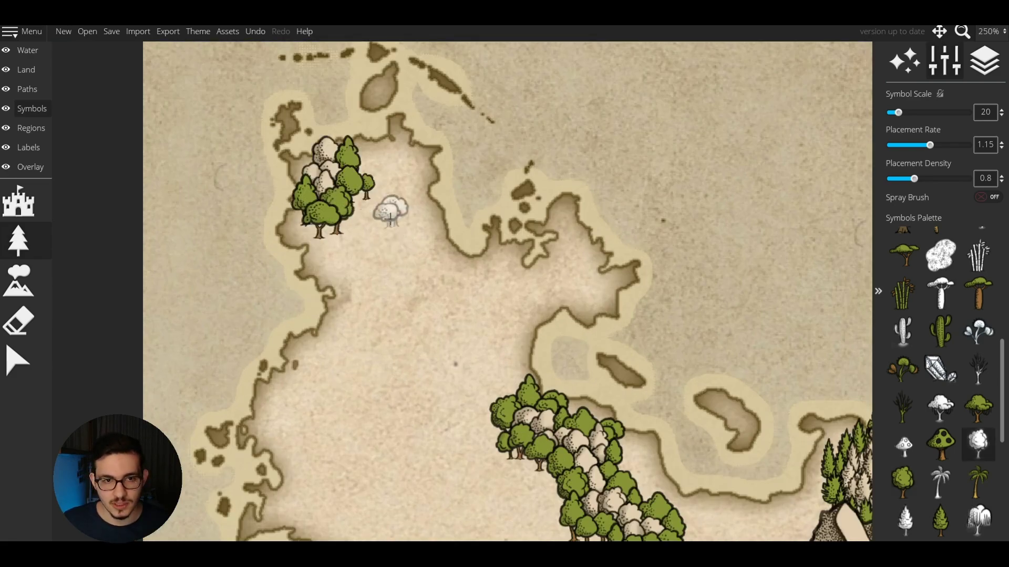
pyautogui.scroll(-6, 389, 217)
pyautogui.scroll(3, 389, 210)
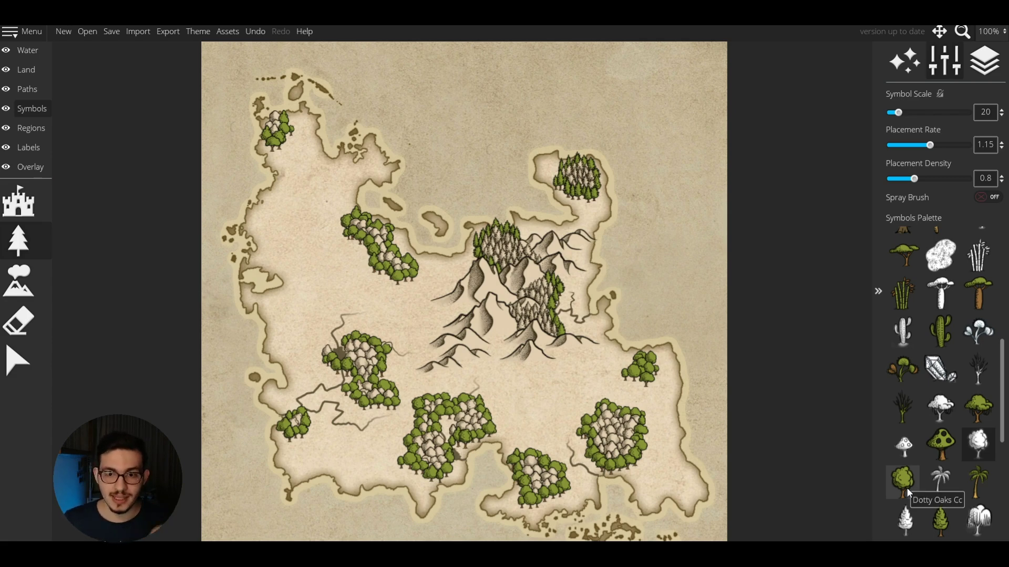
# Scatter a few green Dotty Oaks trees along the southwestern mountain slopes.
pyautogui.click(907, 487)
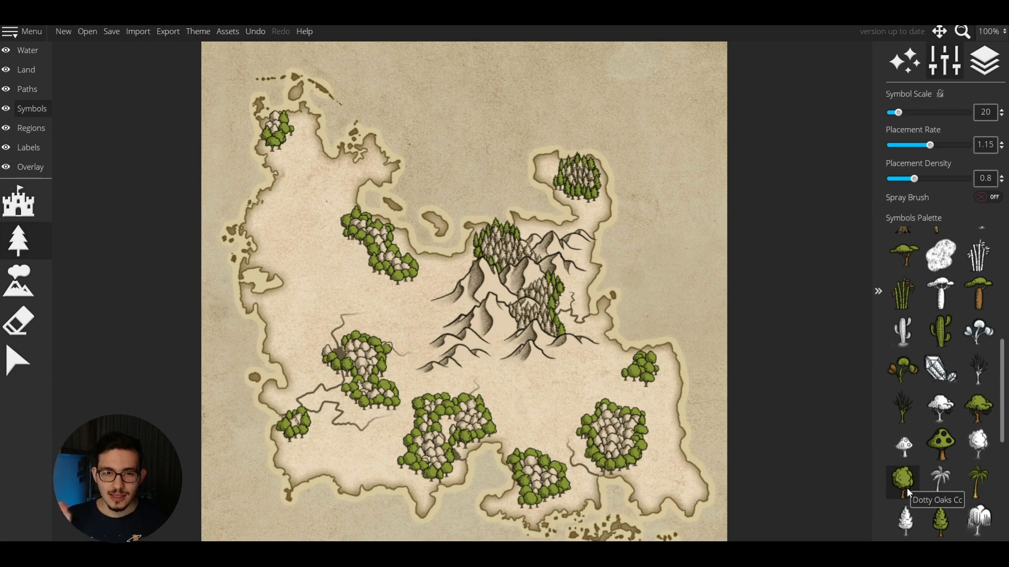
pyautogui.scroll(3, 667, 478)
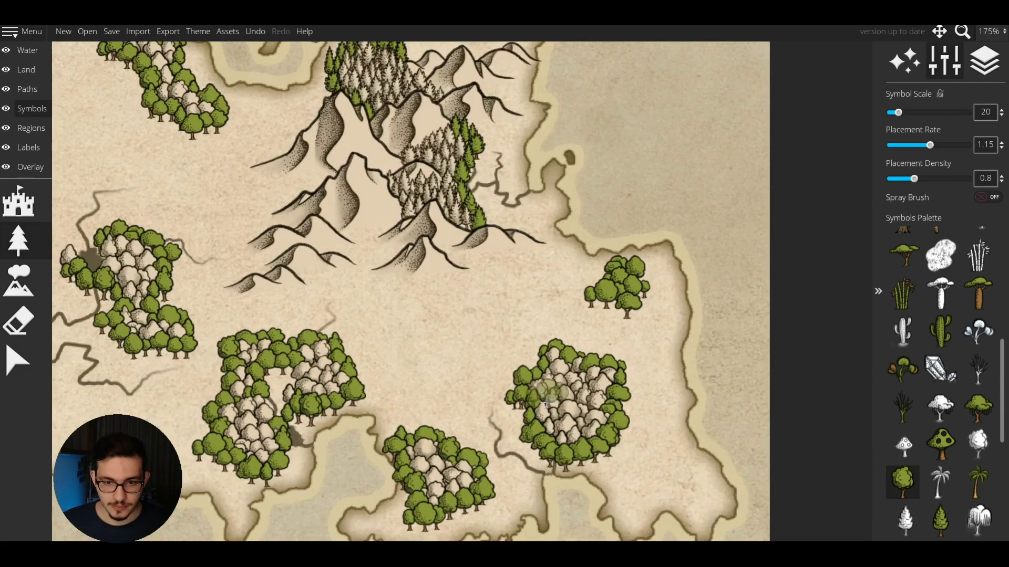
pyautogui.scroll(3, 495, 331)
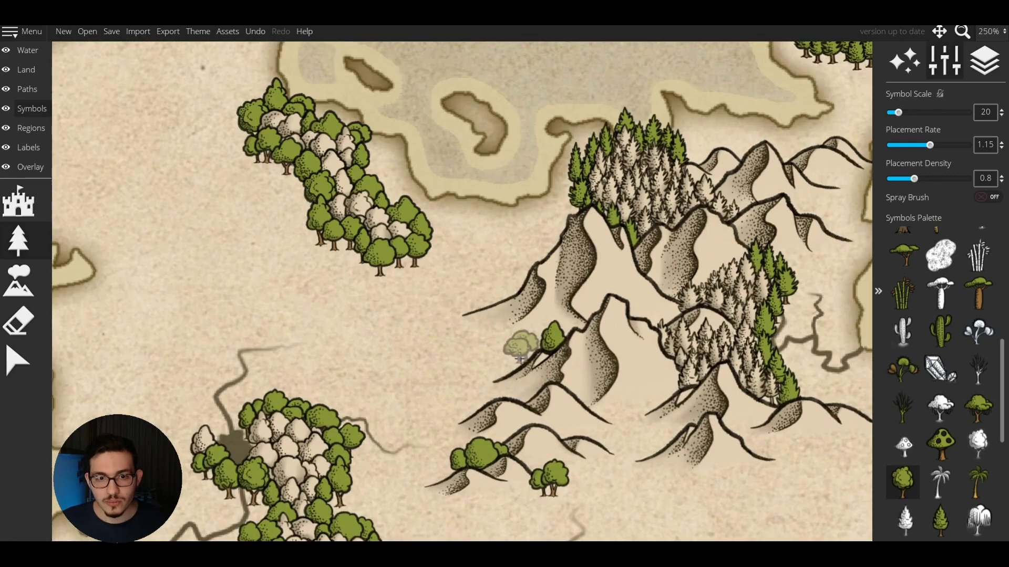
pyautogui.click(576, 338)
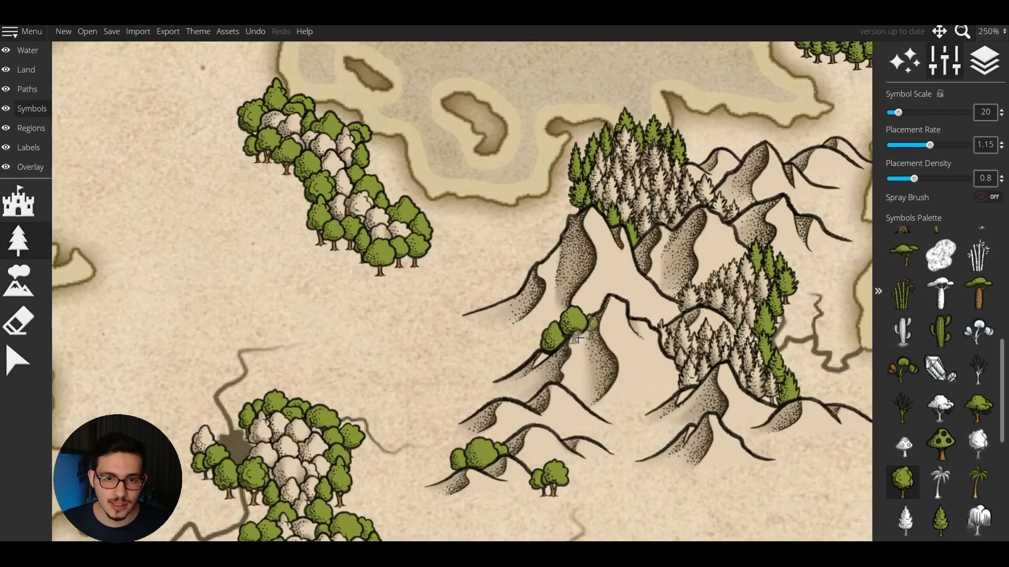
# Scatter green round trees around the northern bay and its island, and green pines on the northeastern mountains and by the eastern river.
pyautogui.moveTo(466, 110); pyautogui.dragTo(570, 256)
pyautogui.scroll(2, 570, 256)
pyautogui.click(571, 256)
pyautogui.moveTo(336, 223); pyautogui.dragTo(372, 361)
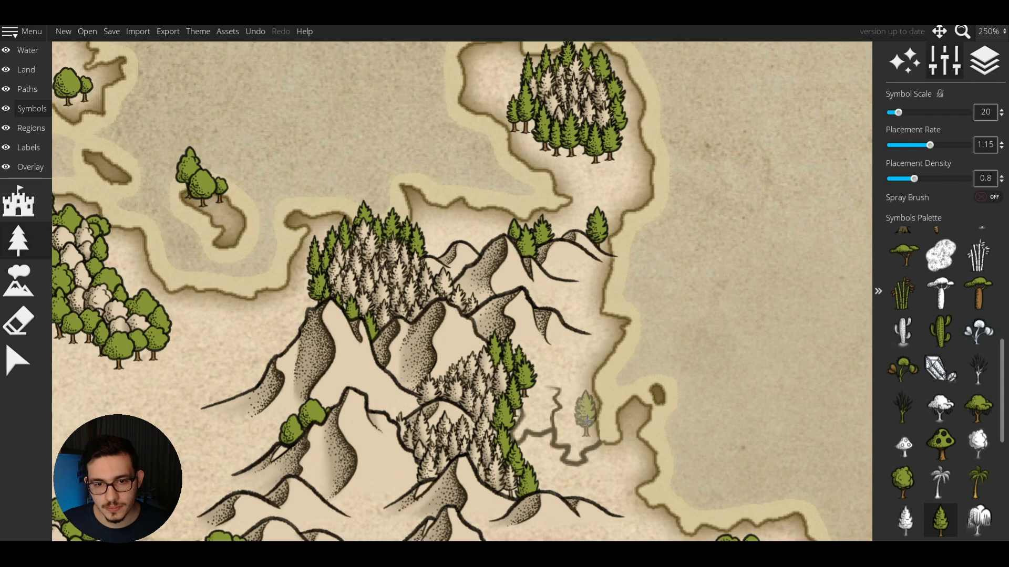
pyautogui.scroll(-4, 588, 399)
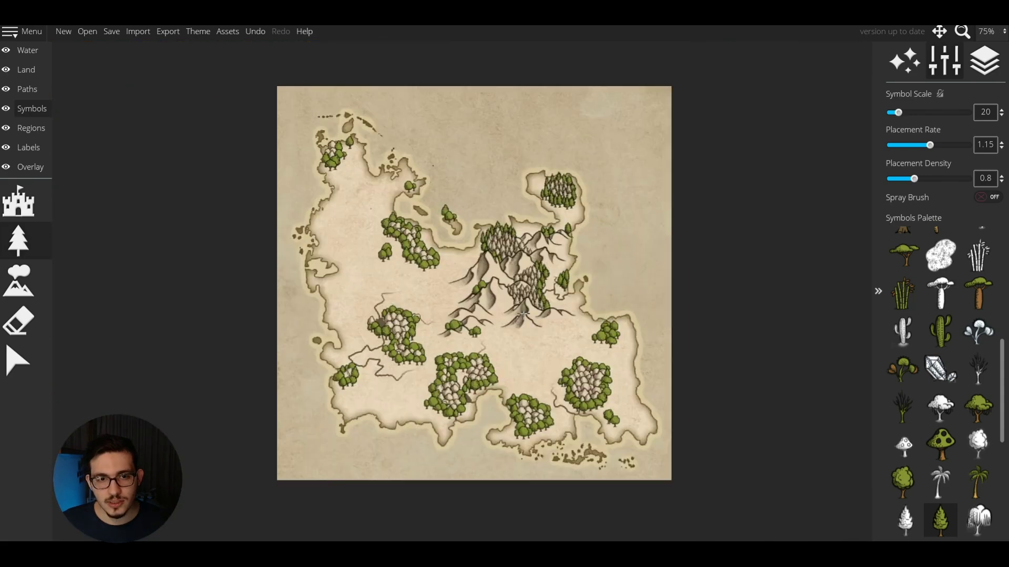
# Replace the round trees on the western mountain slope with green pines and remove the round tree pair at the mountains' southwestern foot.
pyautogui.scroll(2, 524, 314)
pyautogui.press('s')
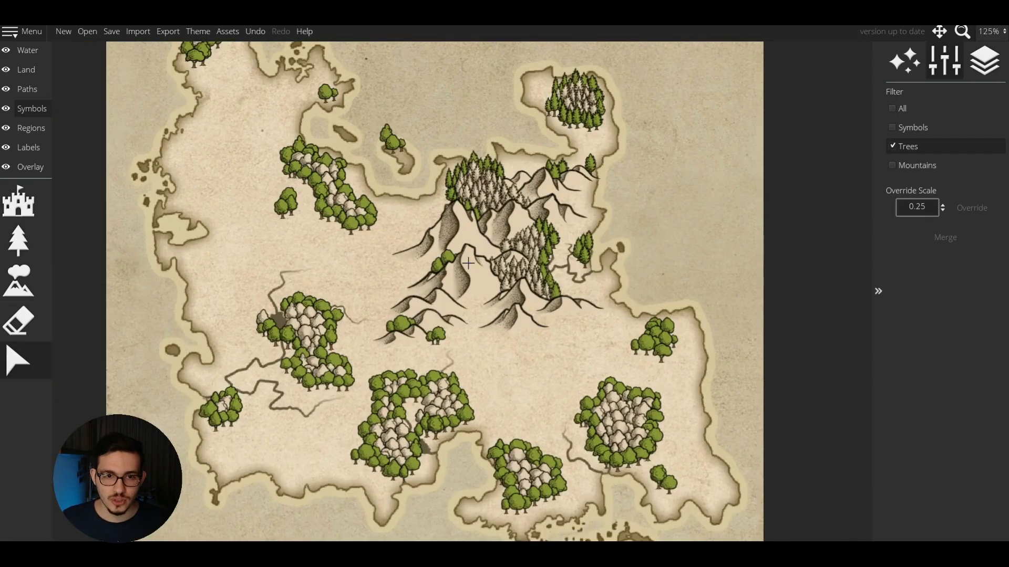
pyautogui.click(448, 260)
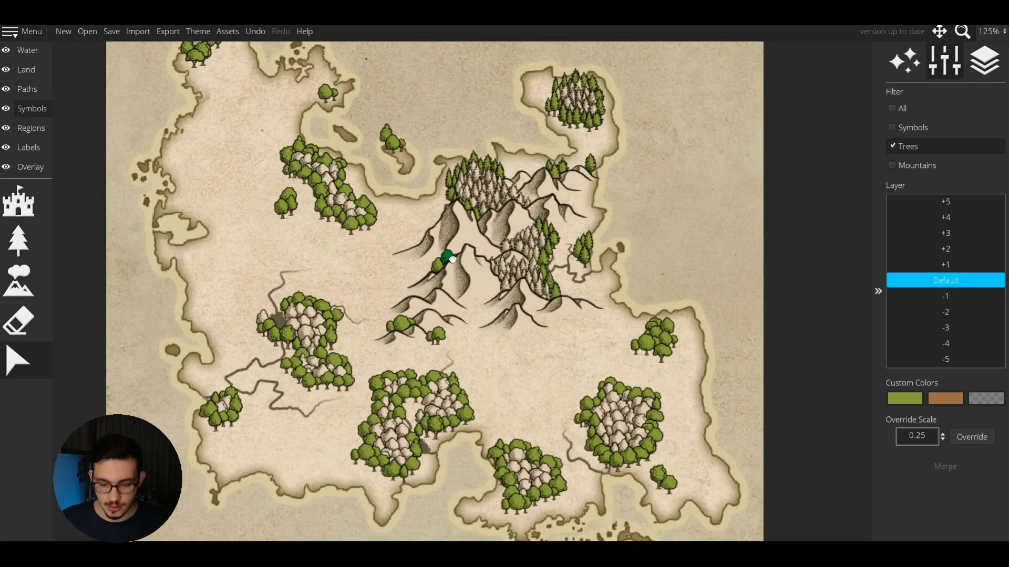
pyautogui.click(553, 402)
pyautogui.press('t')
pyautogui.scroll(3, 410, 275)
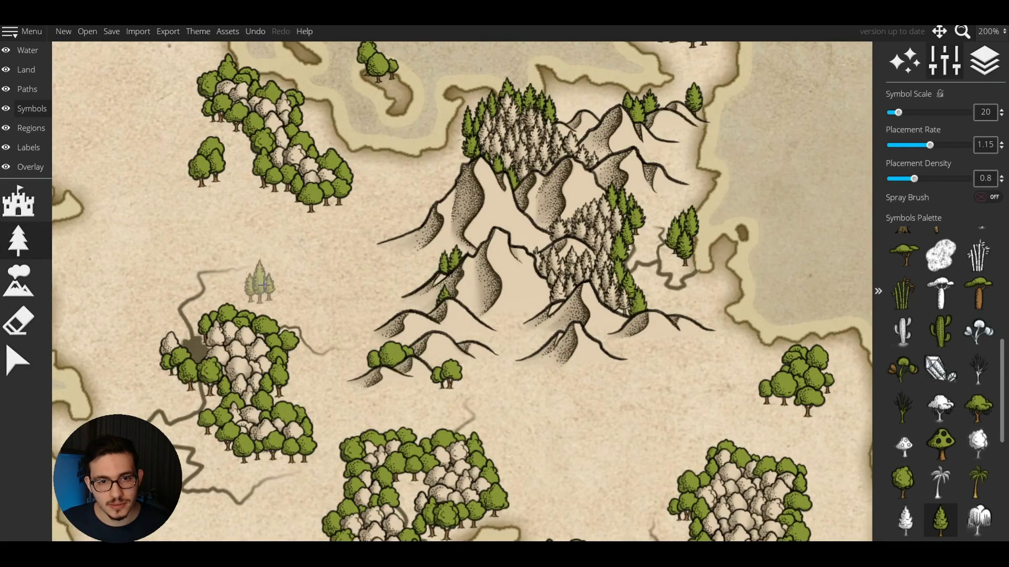
pyautogui.press('s')
pyautogui.scroll(-4, 473, 355)
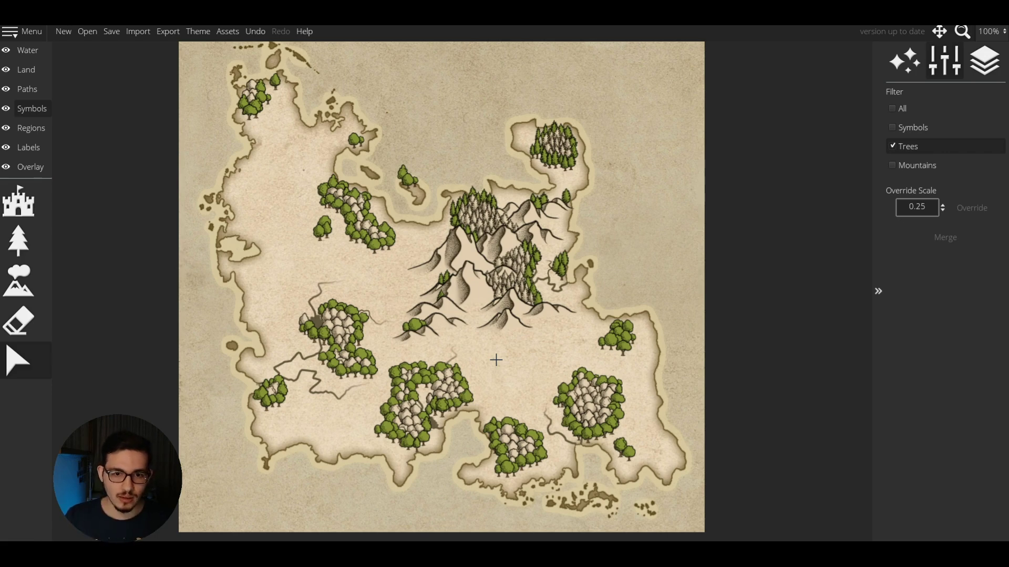
pyautogui.press('2')
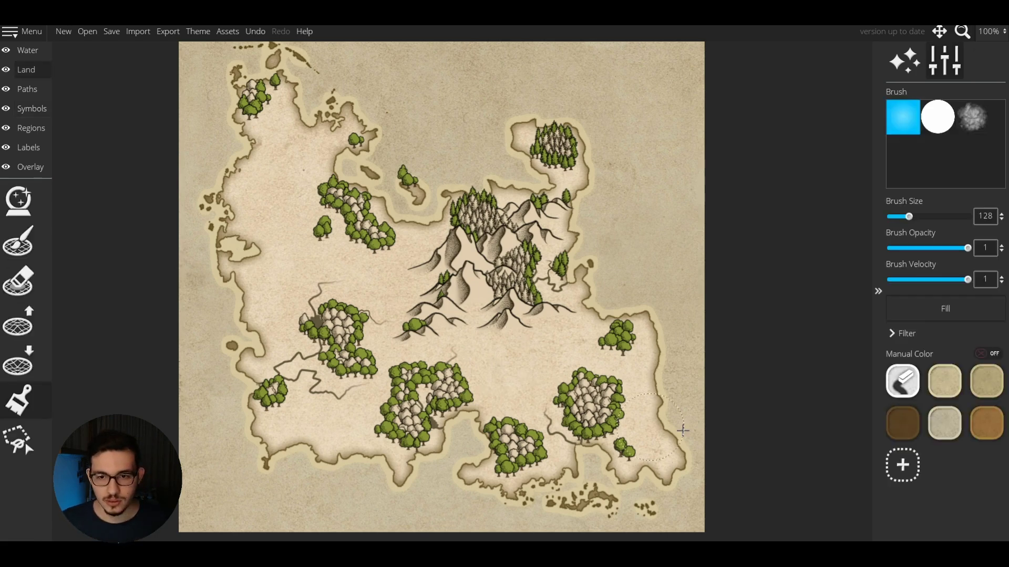
pyautogui.scroll(5, 683, 422)
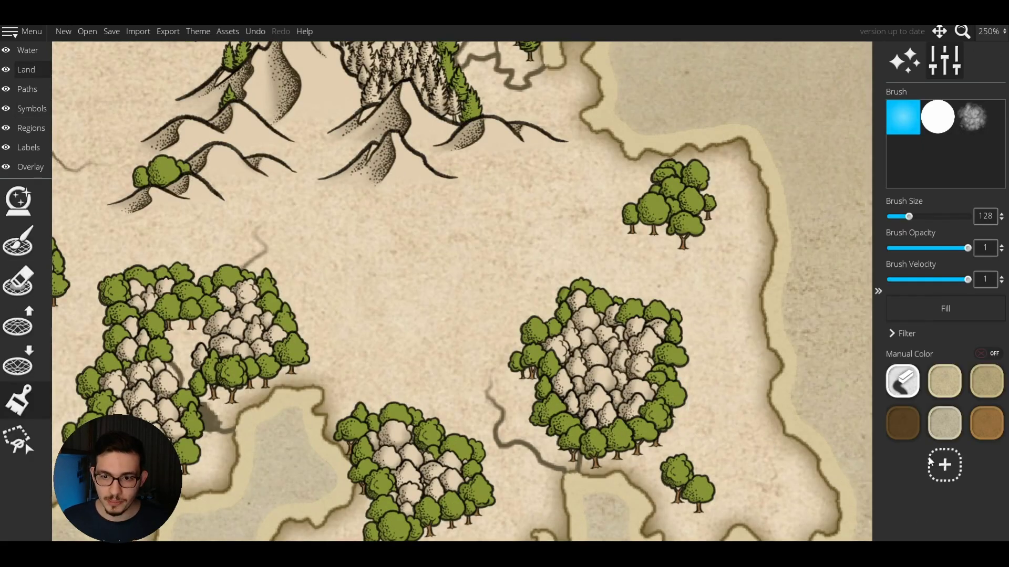
pyautogui.click(944, 465)
pyautogui.click(541, 410)
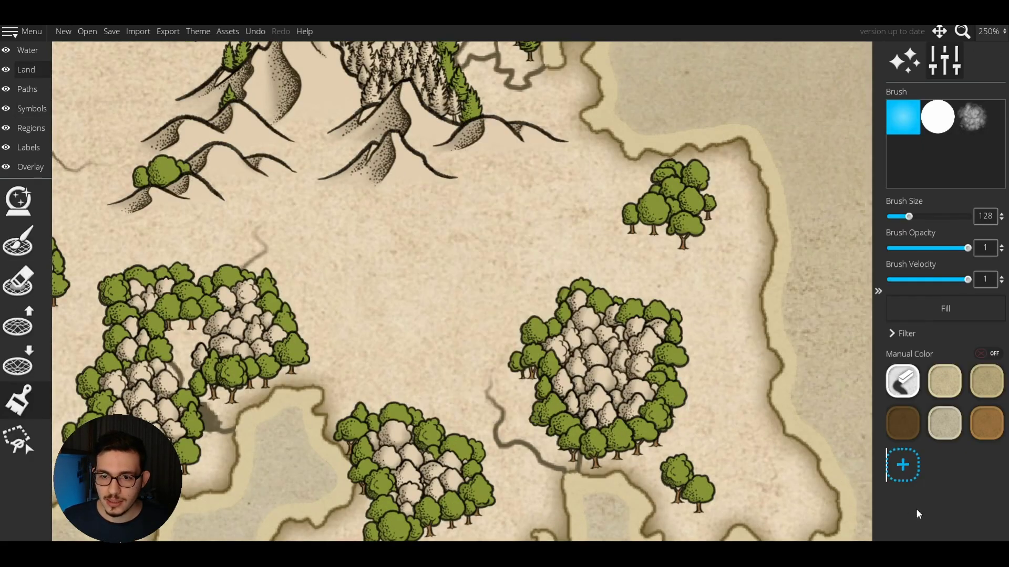
pyautogui.scroll(5, 701, 468)
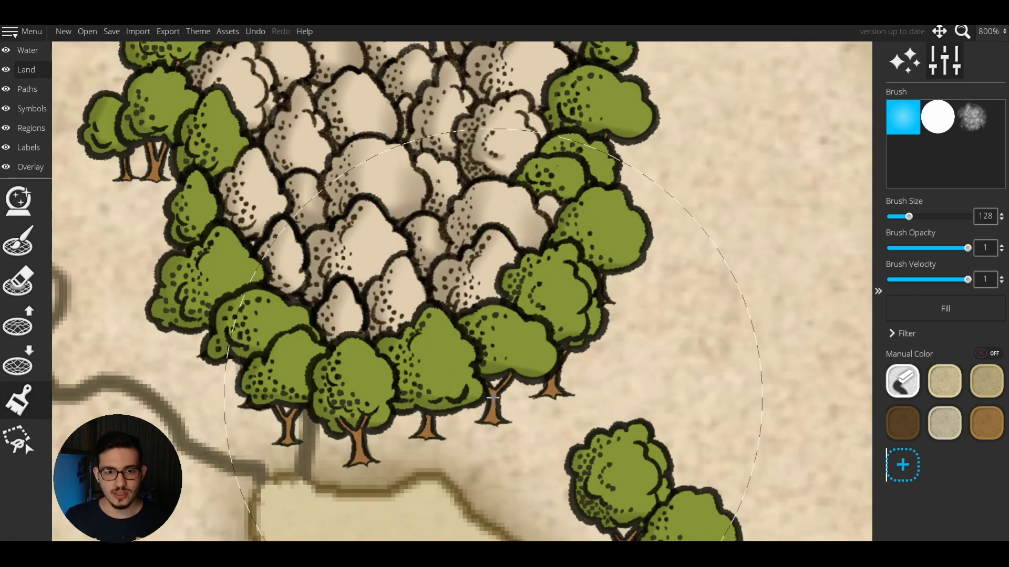
pyautogui.scroll(-5, 489, 381)
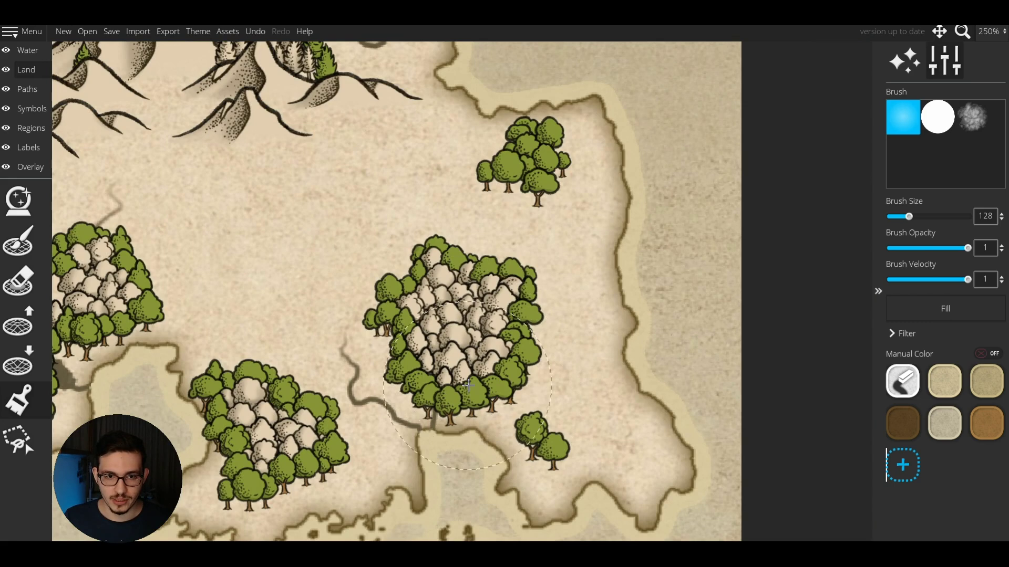
# Place a small trio of uncolored round trees on the plain south of the mountains, northwest of the large southeastern forest.
pyautogui.click(31, 108)
pyautogui.moveTo(457, 340); pyautogui.dragTo(297, 217)
pyautogui.moveTo(321, 282); pyautogui.dragTo(345, 297)
# Add the saved tree green to the land colors and try brushing it over the uncolored tree trio without a filter.
pyautogui.click(26, 70)
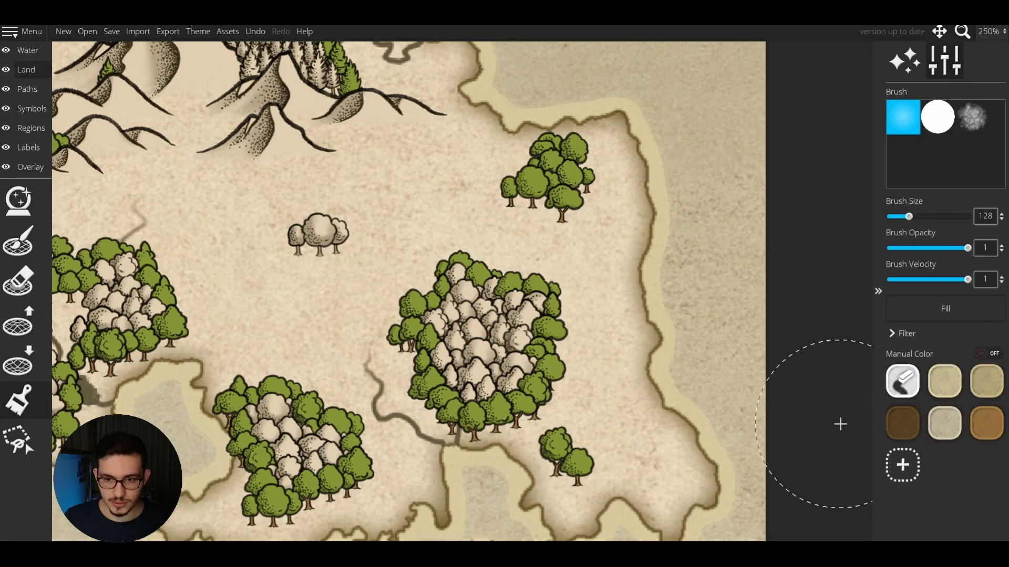
pyautogui.click(903, 465)
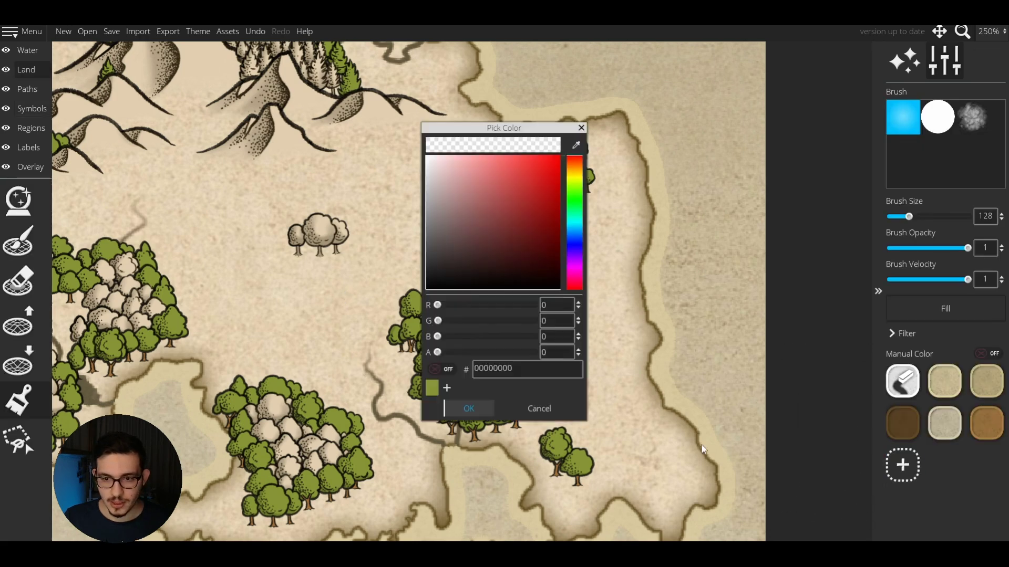
pyautogui.click(433, 388)
pyautogui.click(467, 408)
pyautogui.click(312, 240)
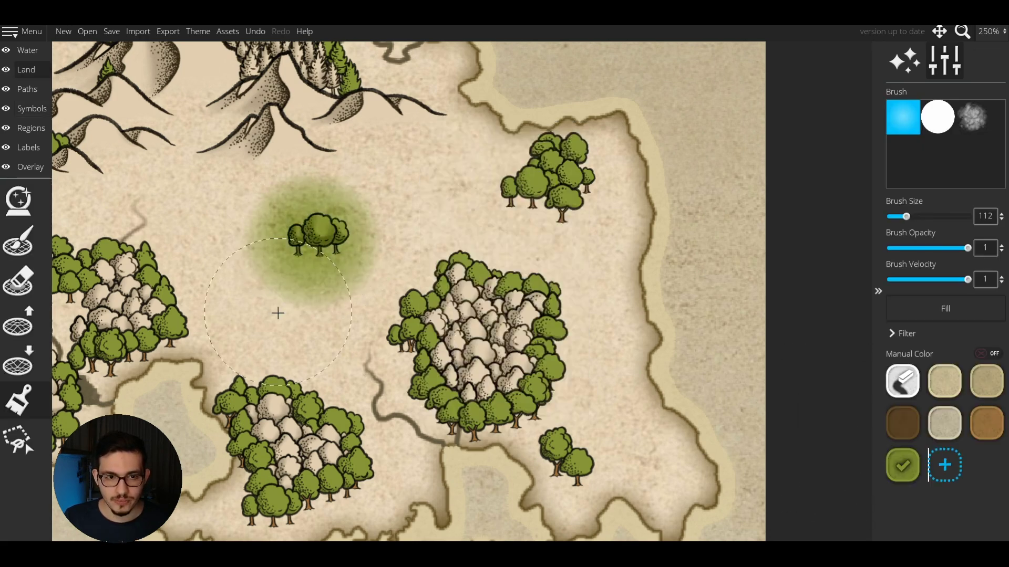
pyautogui.hotkey('ctrl', 'z')
# Restrict the size 80 color brush to trees and paint the uncolored trees of the trio and the southeastern forest green.
pyautogui.click(897, 334)
pyautogui.click(896, 316)
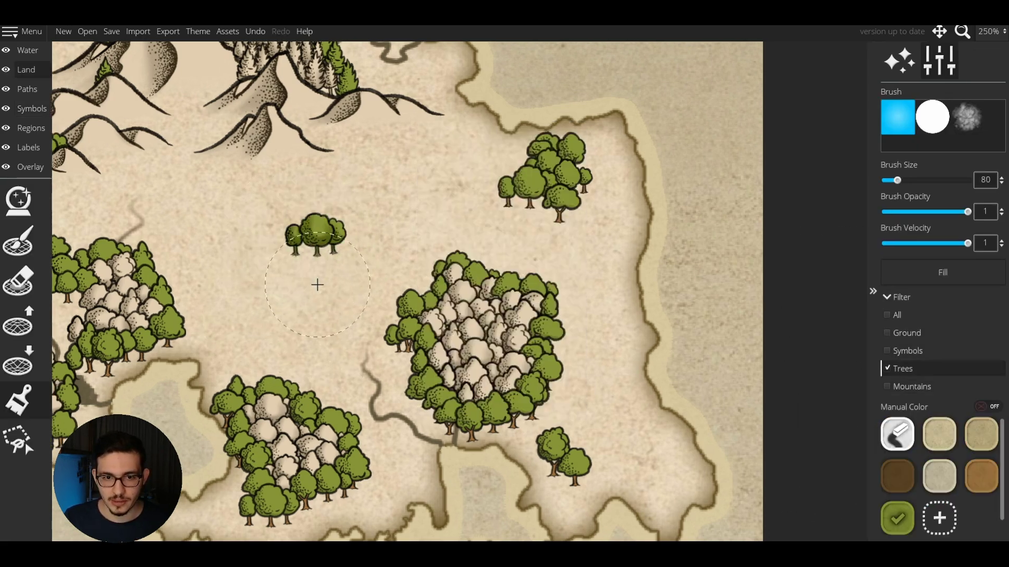
pyautogui.moveTo(453, 353); pyautogui.dragTo(445, 423)
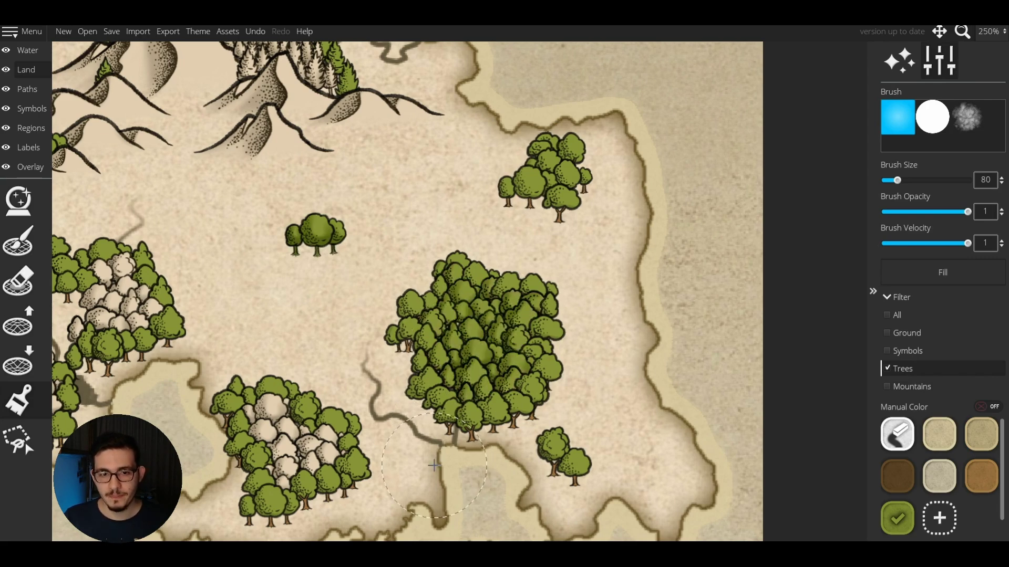
pyautogui.scroll(1, 471, 447)
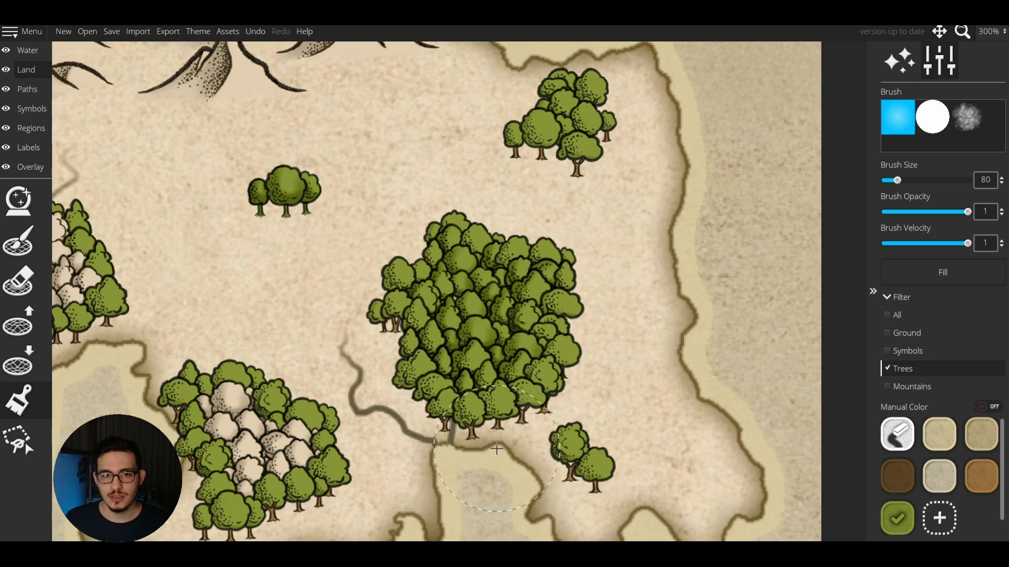
pyautogui.click(41, 113)
pyautogui.click(30, 365)
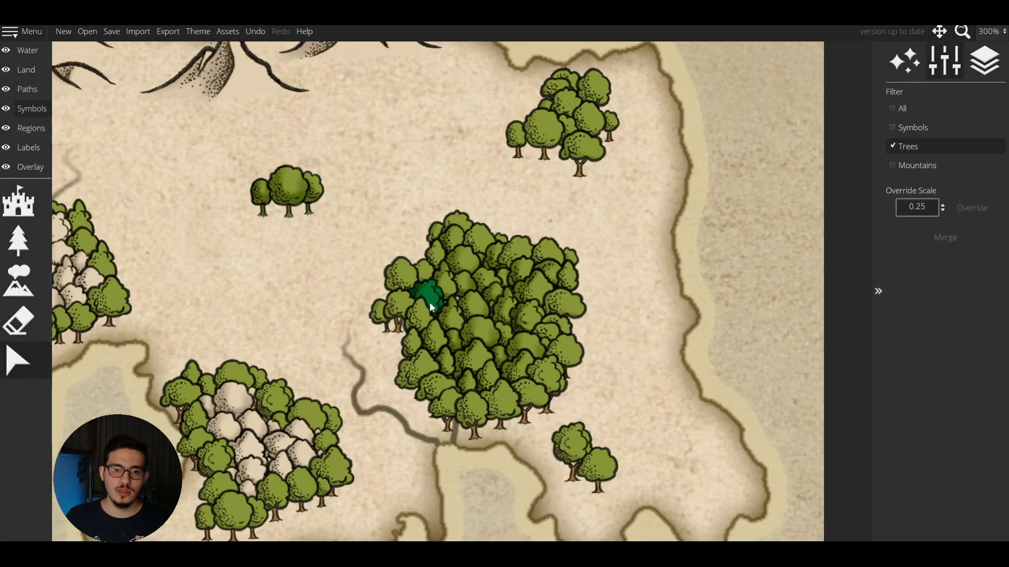
pyautogui.click(470, 303)
pyautogui.moveTo(472, 304); pyautogui.dragTo(484, 304)
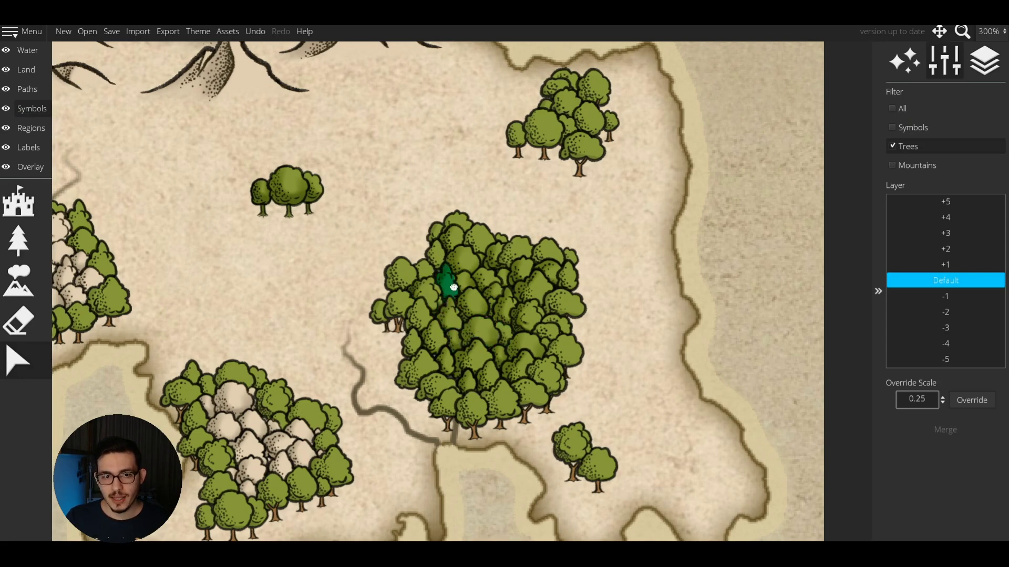
pyautogui.scroll(-2, 338, 267)
# Add a lighter and a darker green to the land colors and shade the southeastern forest's trees, using opacity 0.34 and velocity 0.32.
pyautogui.click(26, 70)
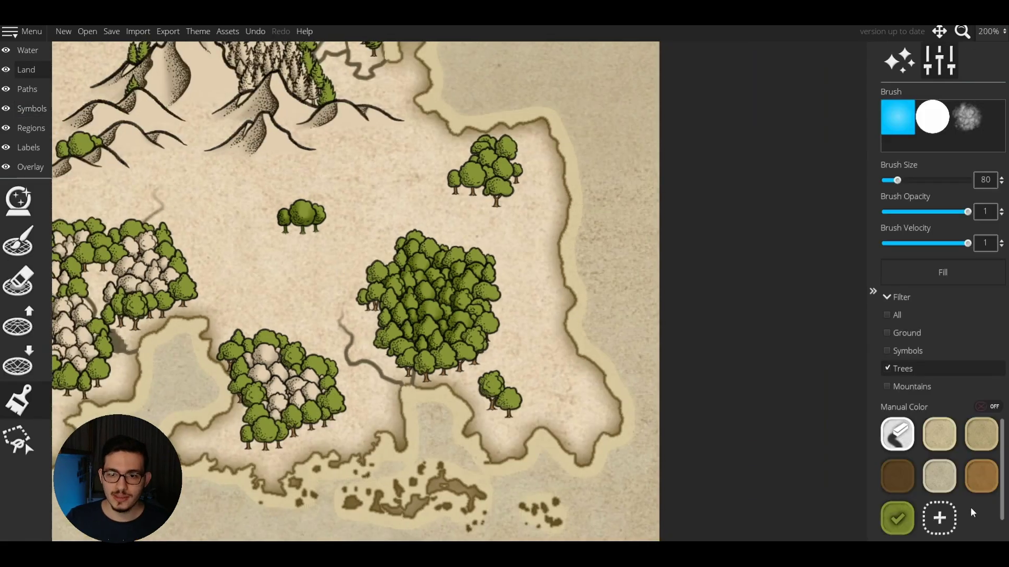
pyautogui.click(939, 519)
pyautogui.click(497, 194)
pyautogui.click(469, 408)
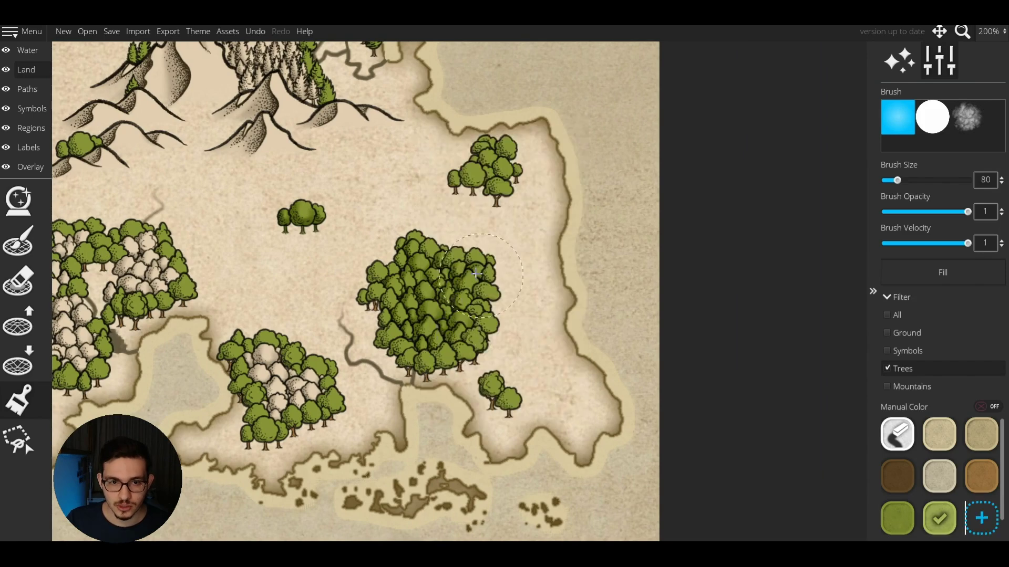
pyautogui.hotkey('ctrl', 'z')
pyautogui.hotkey('ctrl', 'y')
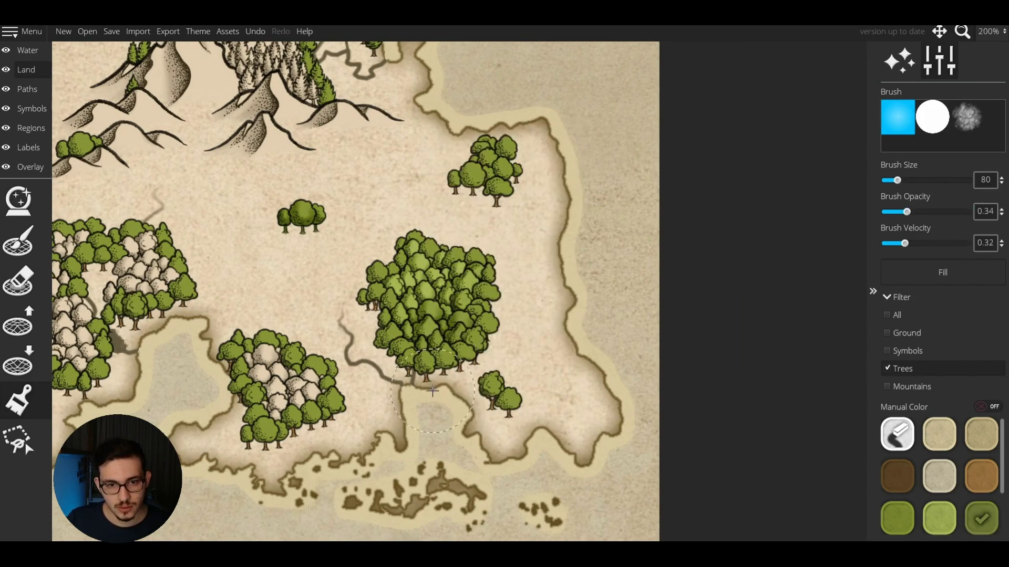
# Recolor the trees along the southeastern forest's northern edge with a lighter green sampled from the shaded trees.
pyautogui.click(31, 108)
pyautogui.click(17, 355)
pyautogui.scroll(2, 360, 250)
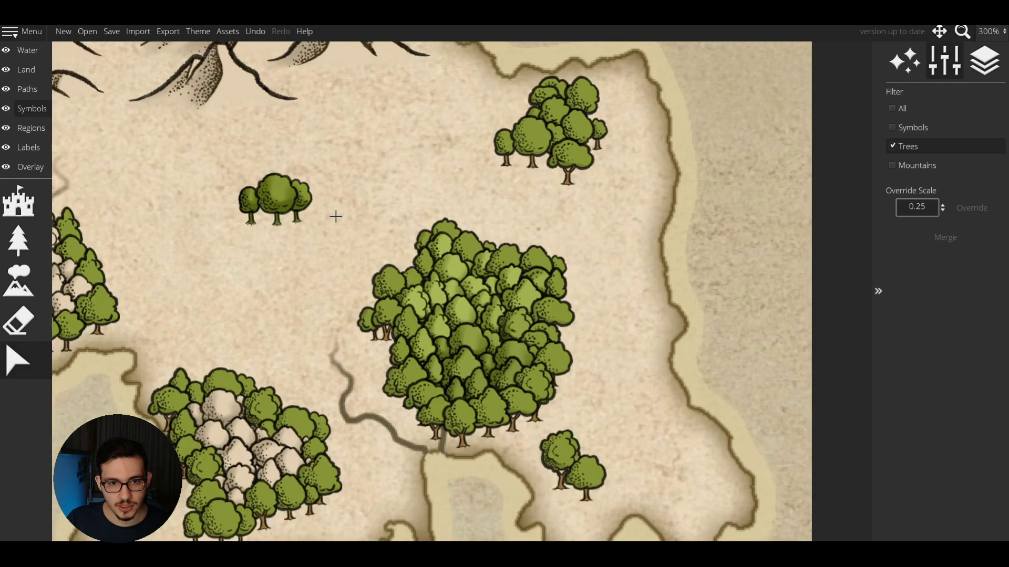
pyautogui.moveTo(335, 216); pyautogui.dragTo(613, 306)
pyautogui.click(457, 261)
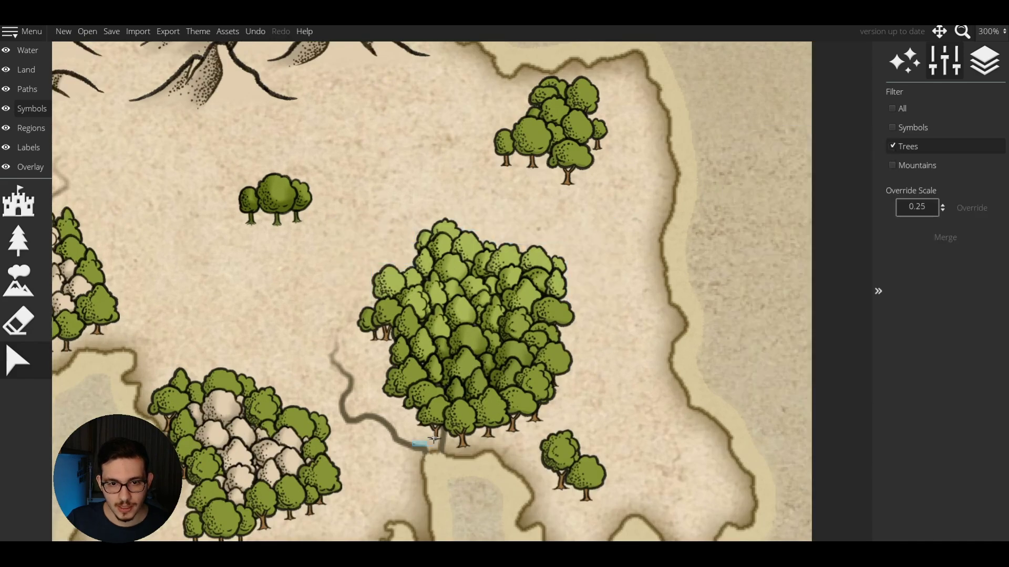
# Recolor the trees along the southeastern forest's southern edge with a darker green sampled from the trees above them.
pyautogui.moveTo(412, 405); pyautogui.dragTo(557, 444)
pyautogui.click(528, 335)
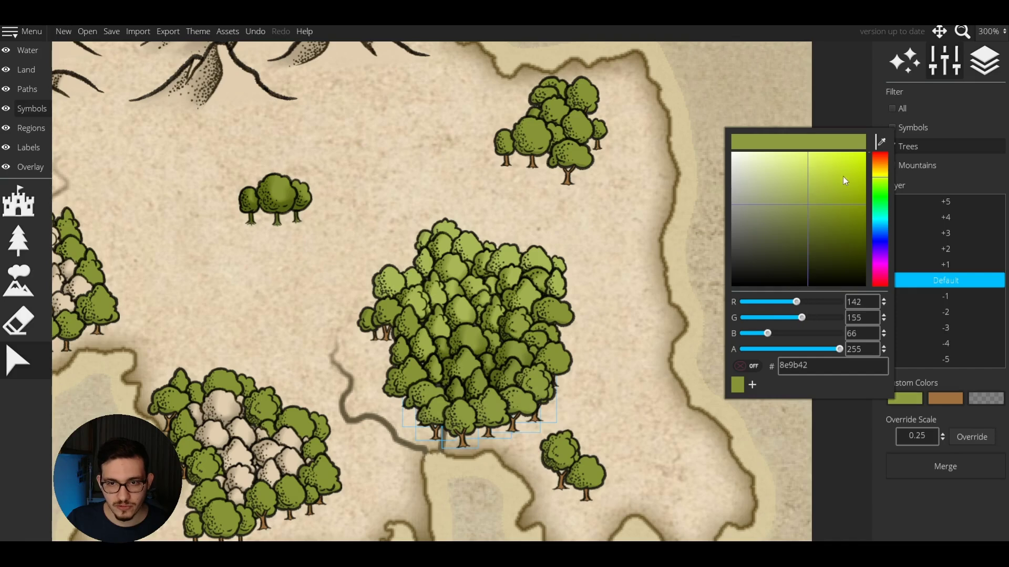
pyautogui.click(480, 379)
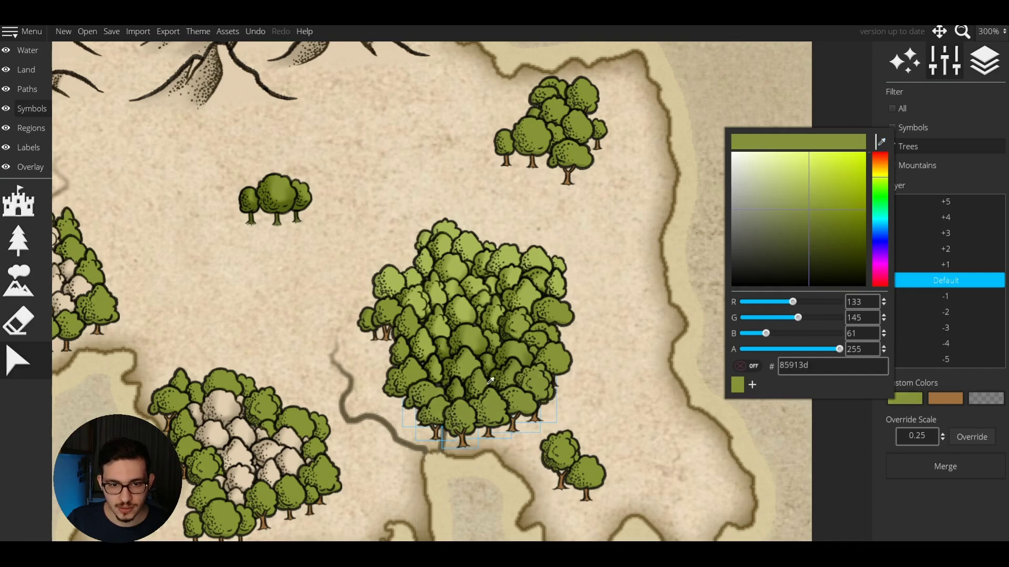
pyautogui.click(590, 381)
pyautogui.scroll(1, 591, 380)
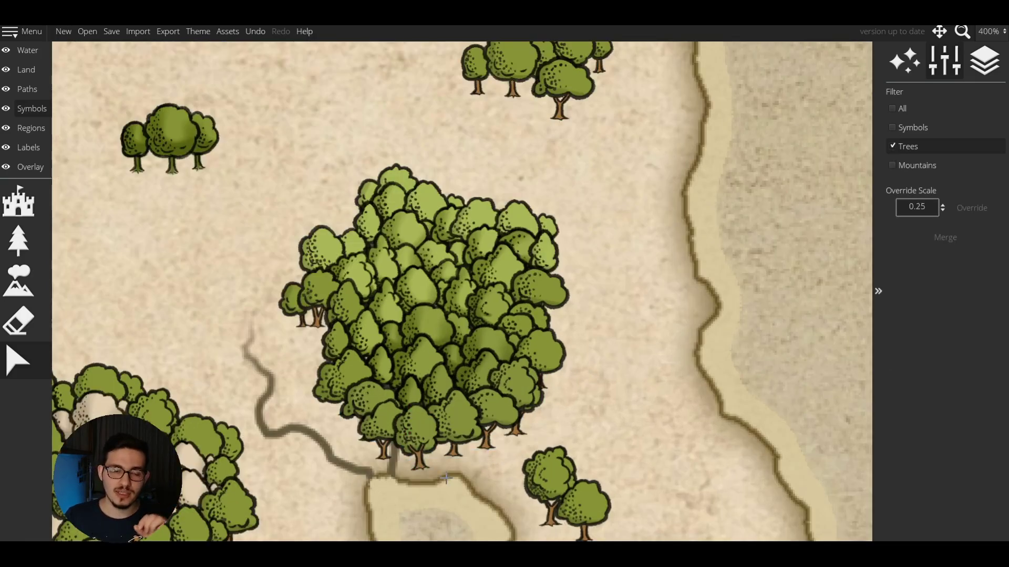
pyautogui.scroll(-2, 444, 459)
pyautogui.scroll(2, 304, 324)
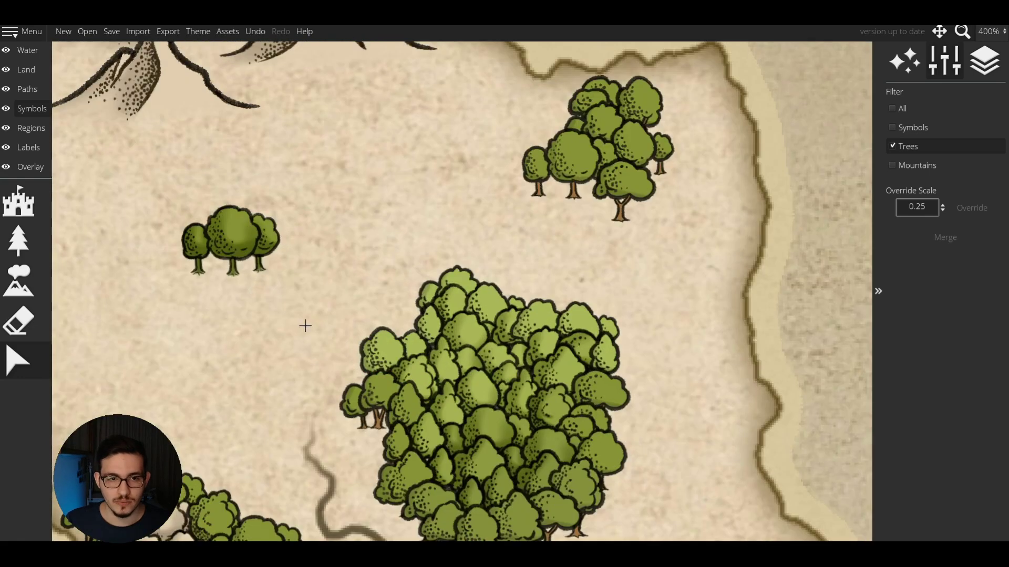
pyautogui.scroll(-1, 320, 174)
pyautogui.scroll(-1, 320, 174)
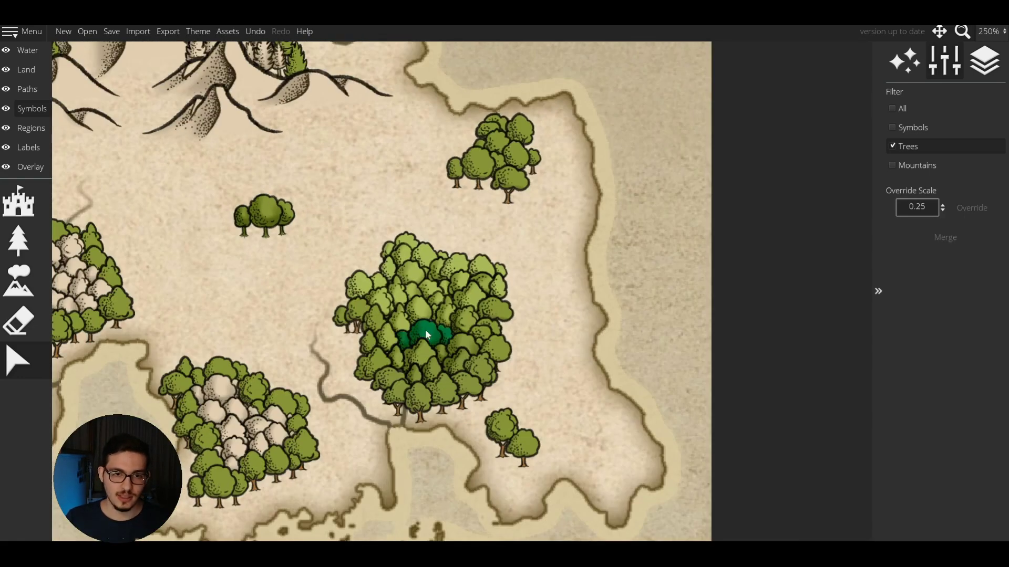
pyautogui.moveTo(424, 331); pyautogui.dragTo(524, 342)
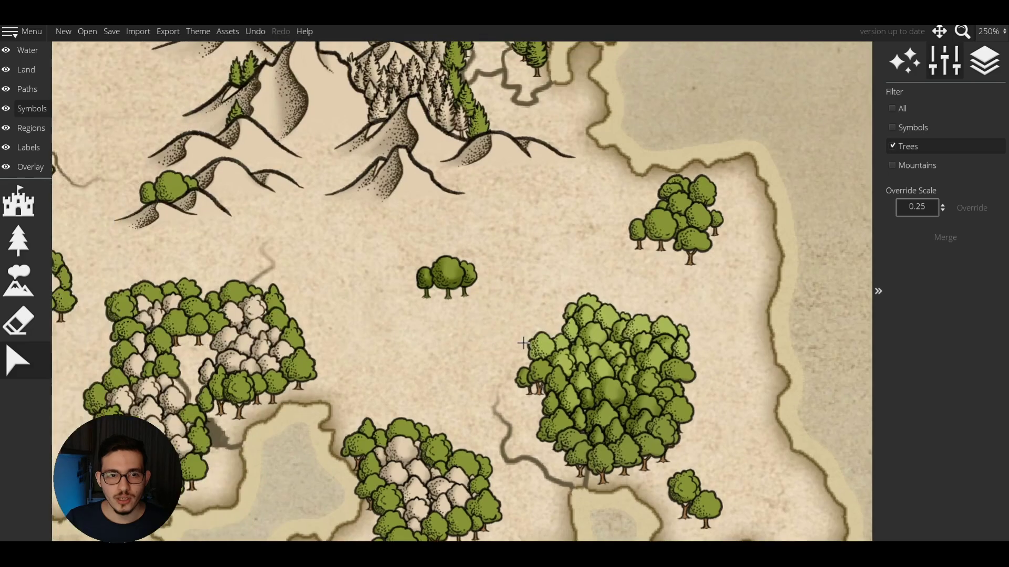
# Scatter a few small groups of green pines near the landmass's northwestern coast at symbol scale 20.
pyautogui.scroll(-3, 353, 270)
pyautogui.scroll(1, 361, 277)
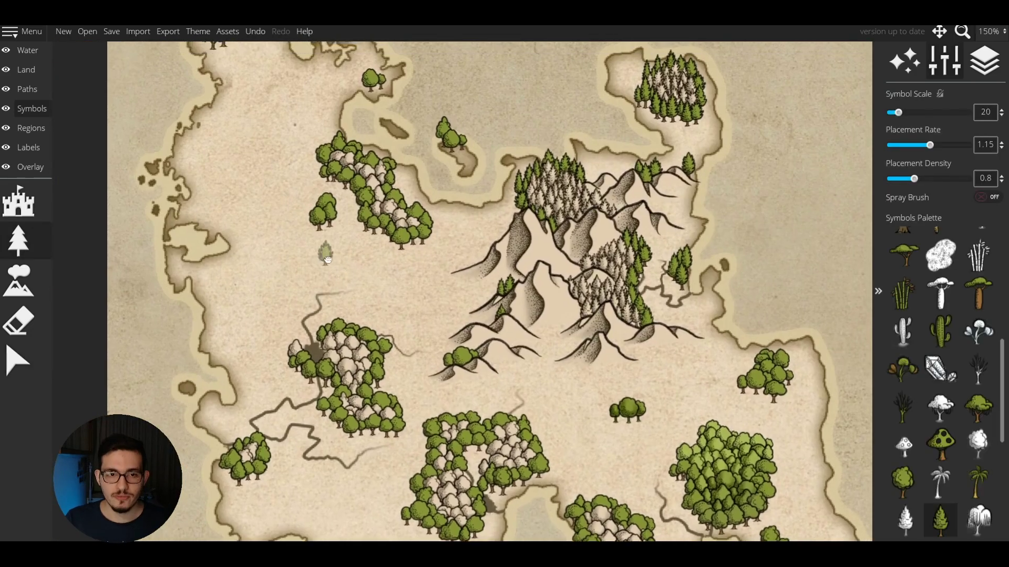
pyautogui.scroll(2, 267, 241)
pyautogui.click(235, 258)
pyautogui.click(260, 247)
pyautogui.click(220, 226)
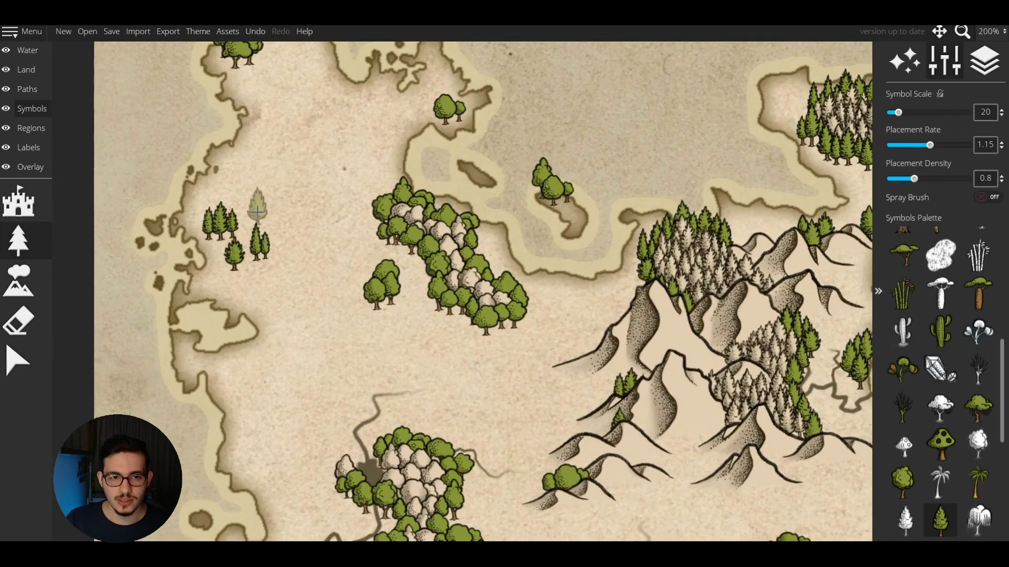
pyautogui.click(254, 208)
# Examine the shaded southeastern forest against the other forests across the landmass.
pyautogui.scroll(-4, 274, 260)
pyautogui.click(2, 353)
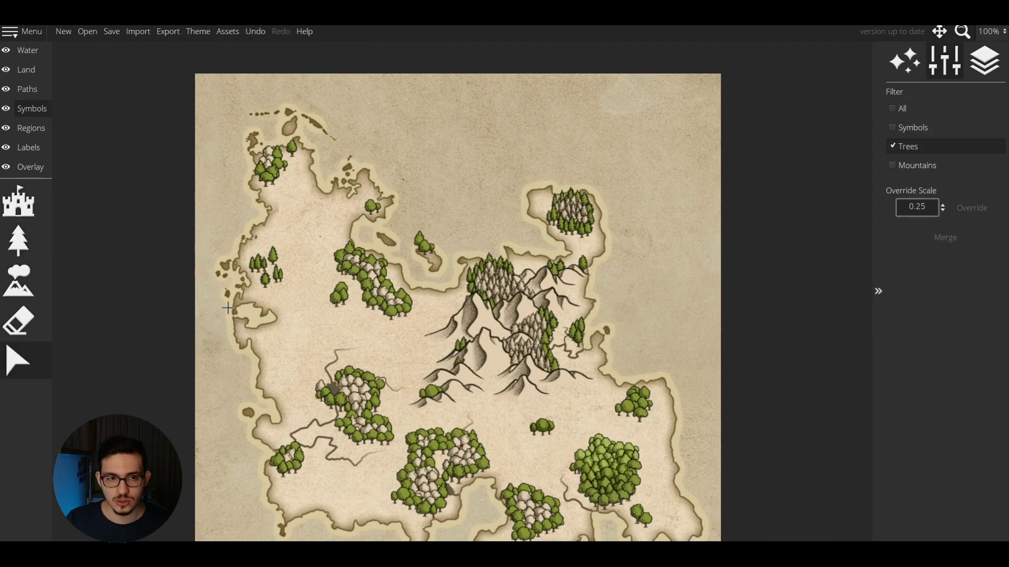
pyautogui.moveTo(226, 308); pyautogui.dragTo(170, 165)
pyautogui.click(319, 231)
pyautogui.click(485, 256)
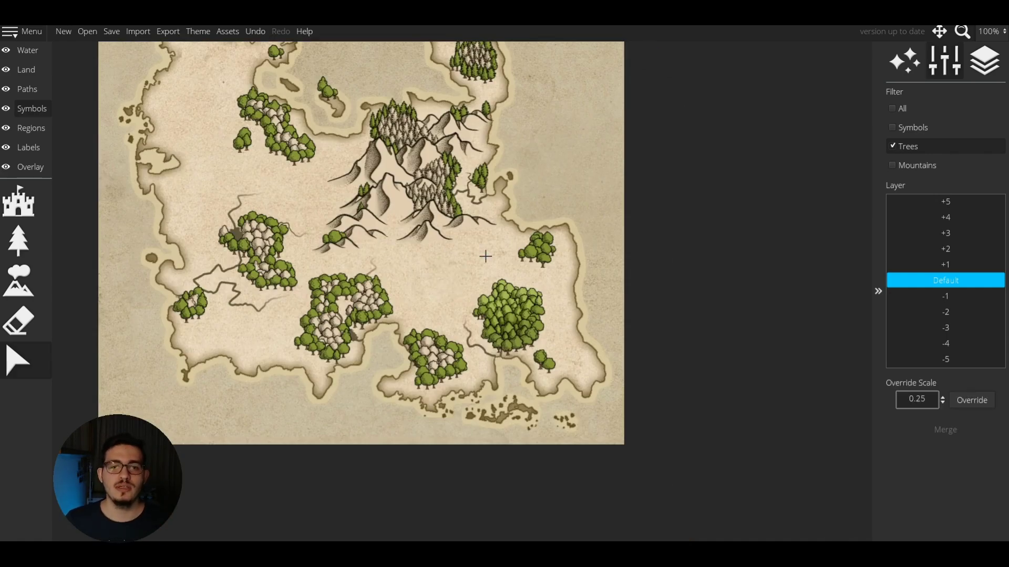
pyautogui.scroll(1, 486, 256)
pyautogui.scroll(3, 486, 257)
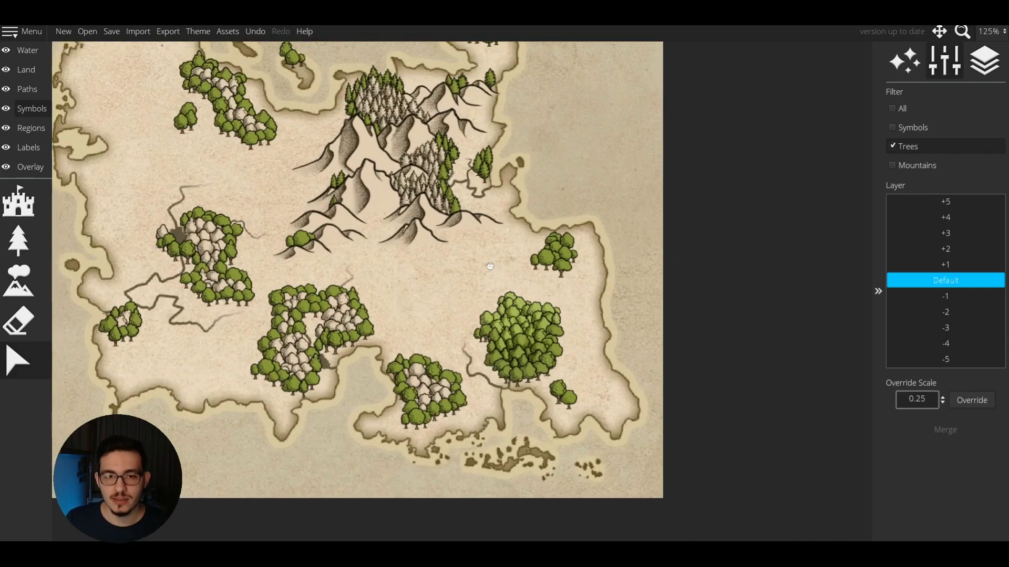
pyautogui.click(507, 307)
pyautogui.scroll(2, 540, 344)
pyautogui.press('Escape')
pyautogui.scroll(-3, 540, 334)
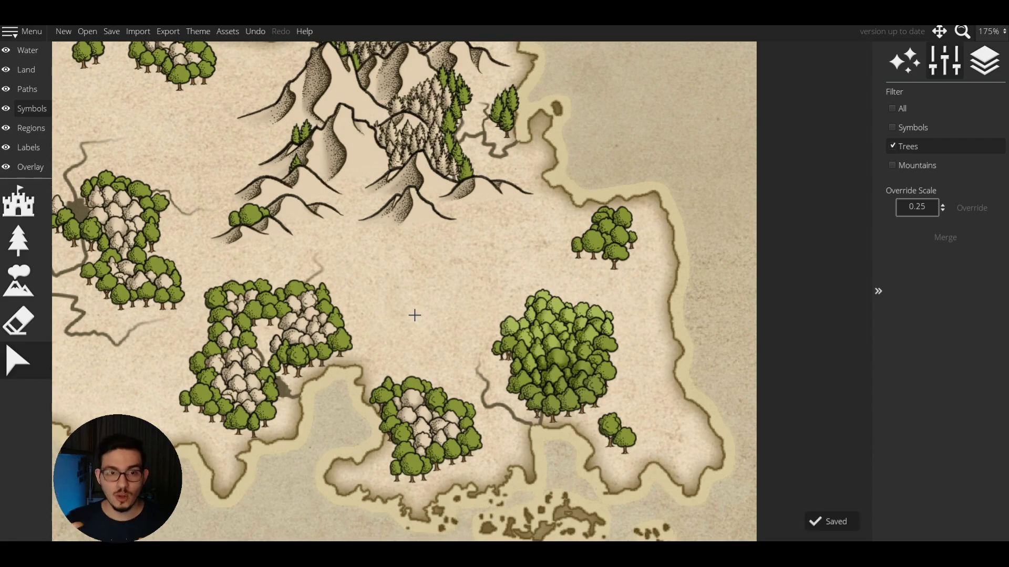
pyautogui.scroll(-1, 414, 316)
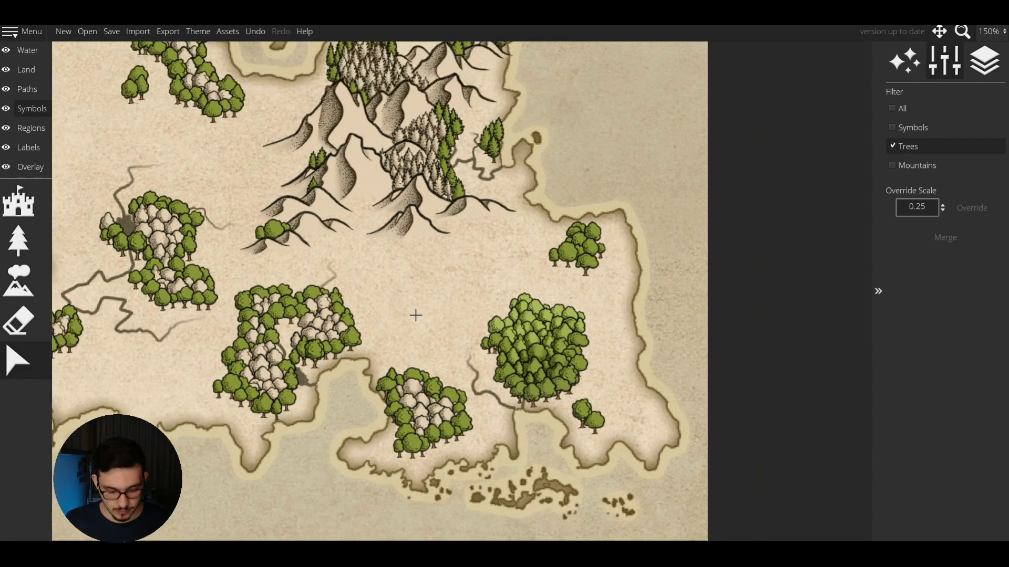
# Paint all remaining uncolored forest and mountain trees green with the tree-only brush at opacity 1 and velocity 1.
pyautogui.press('2')
pyautogui.scroll(-5, 452, 321)
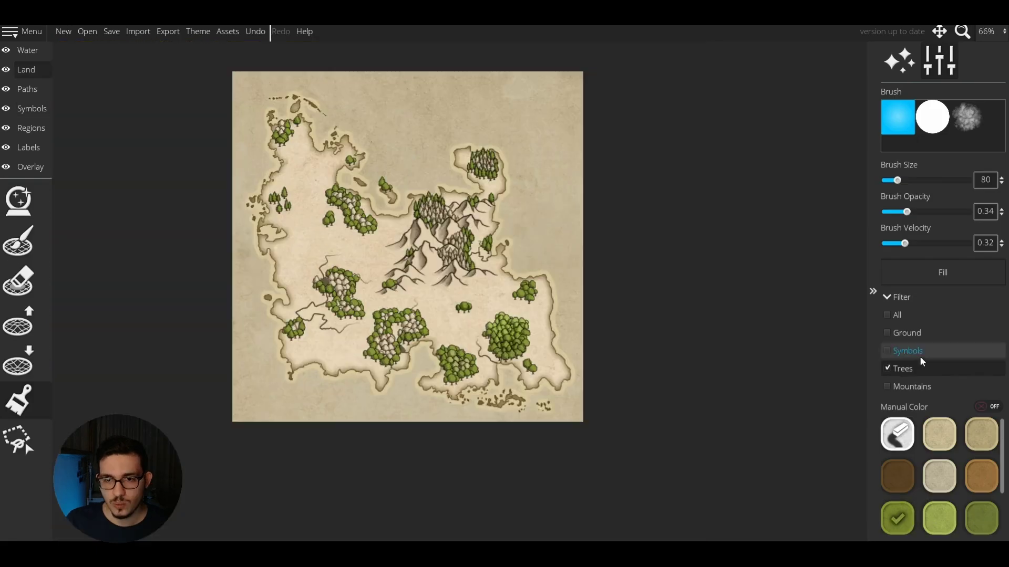
pyautogui.moveTo(934, 242); pyautogui.dragTo(970, 244)
pyautogui.moveTo(907, 212); pyautogui.dragTo(971, 212)
pyautogui.scroll(1, 491, 291)
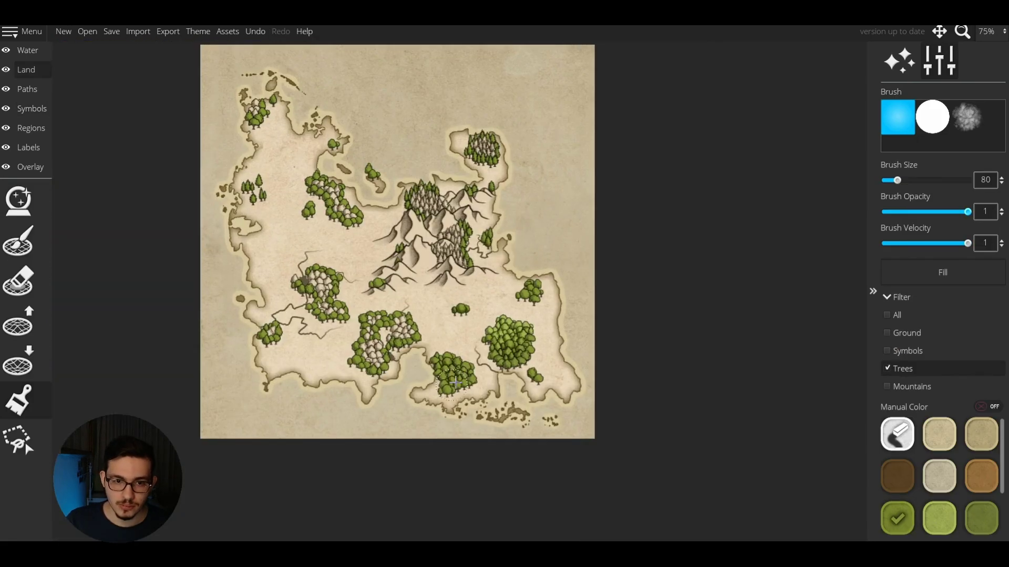
pyautogui.moveTo(385, 362)
pyautogui.mouseDown()
pyautogui.moveTo(343, 357)
pyautogui.moveTo(329, 276)
pyautogui.moveTo(261, 355)
pyautogui.moveTo(323, 263)
pyautogui.moveTo(329, 197)
pyautogui.moveTo(301, 181)
pyautogui.moveTo(272, 202)
pyautogui.moveTo(393, 120)
pyautogui.moveTo(476, 140)
pyautogui.moveTo(427, 177)
pyautogui.moveTo(445, 265)
pyautogui.moveTo(452, 239)
pyautogui.mouseUp()
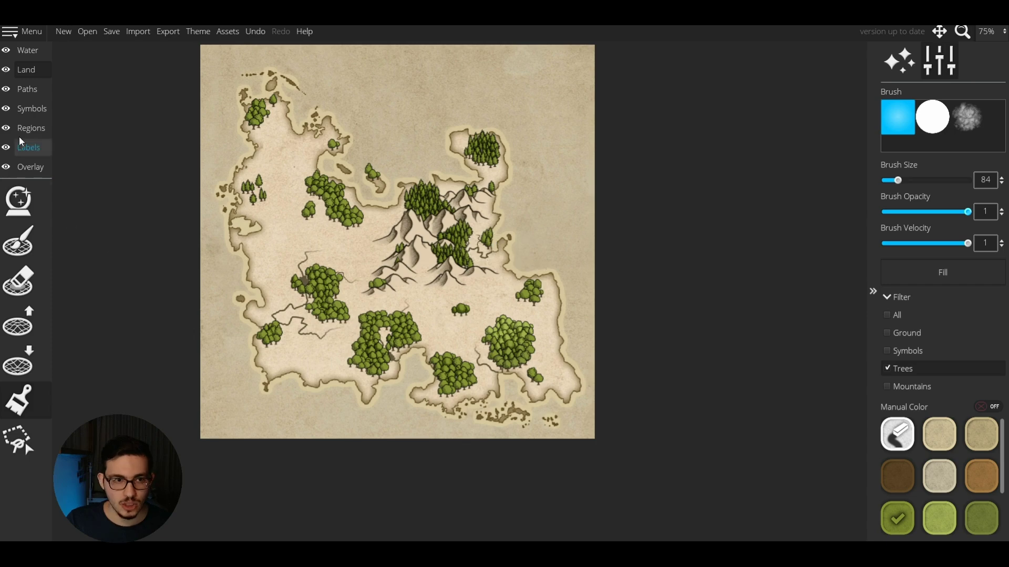
pyautogui.scroll(3, 504, 342)
pyautogui.scroll(-3, 488, 353)
pyautogui.scroll(1, 283, 209)
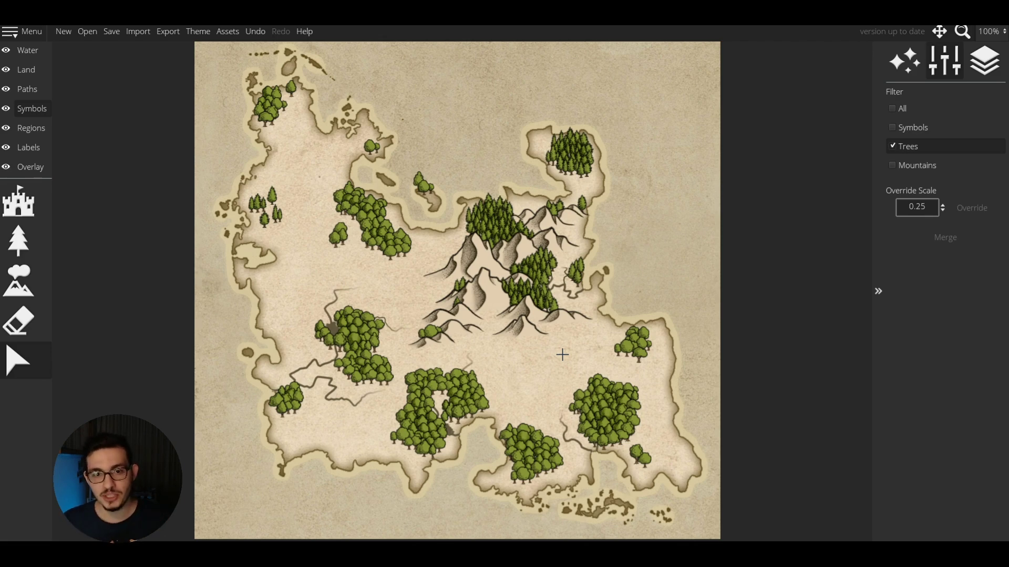
pyautogui.moveTo(560, 368); pyautogui.dragTo(558, 390)
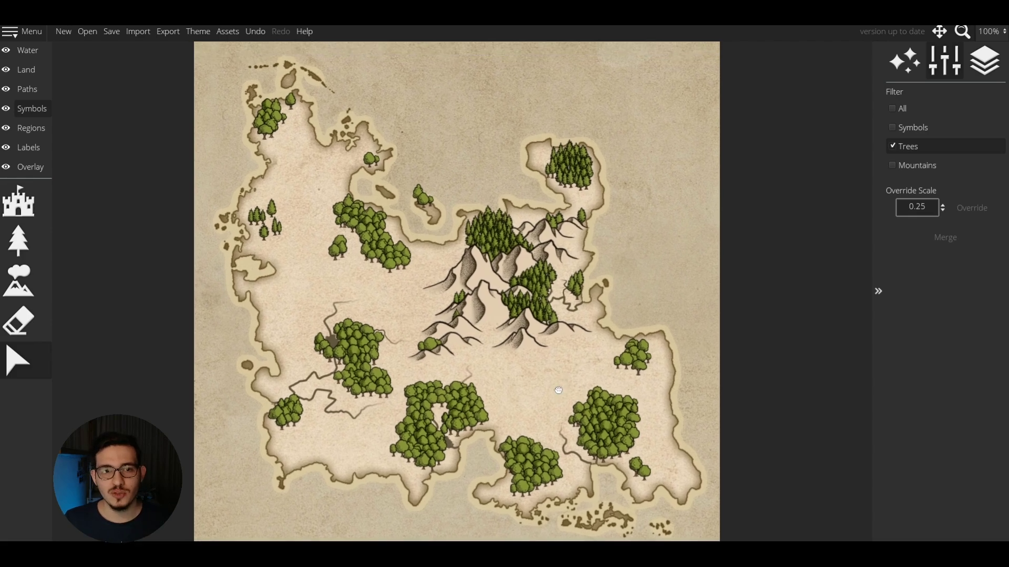